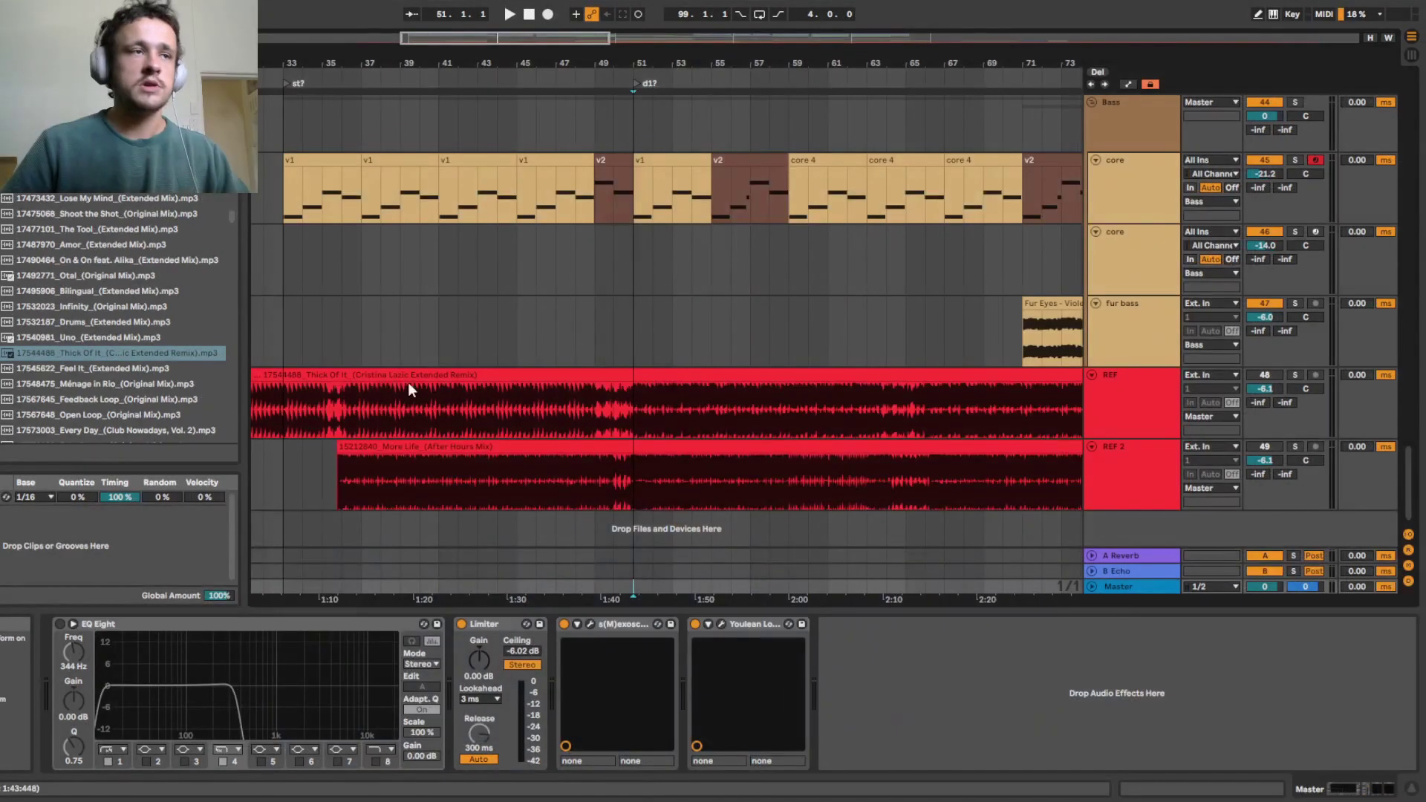
# Select the REF 2 reference clip so the REF track's effects chain shows below
pyautogui.click(469, 450)
pyautogui.click(312, 407)
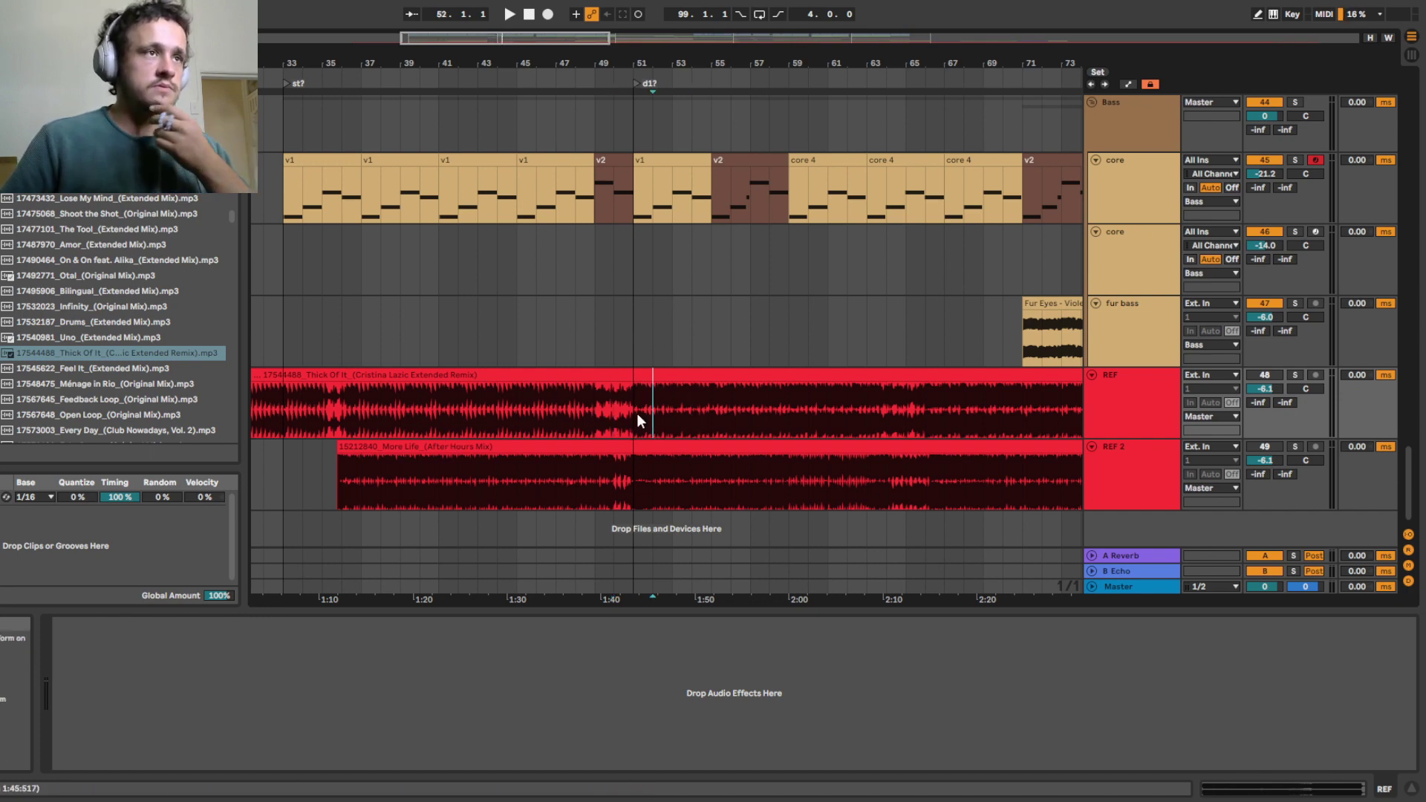
pyautogui.click(635, 413)
pyautogui.click(1297, 375)
pyautogui.press('space')
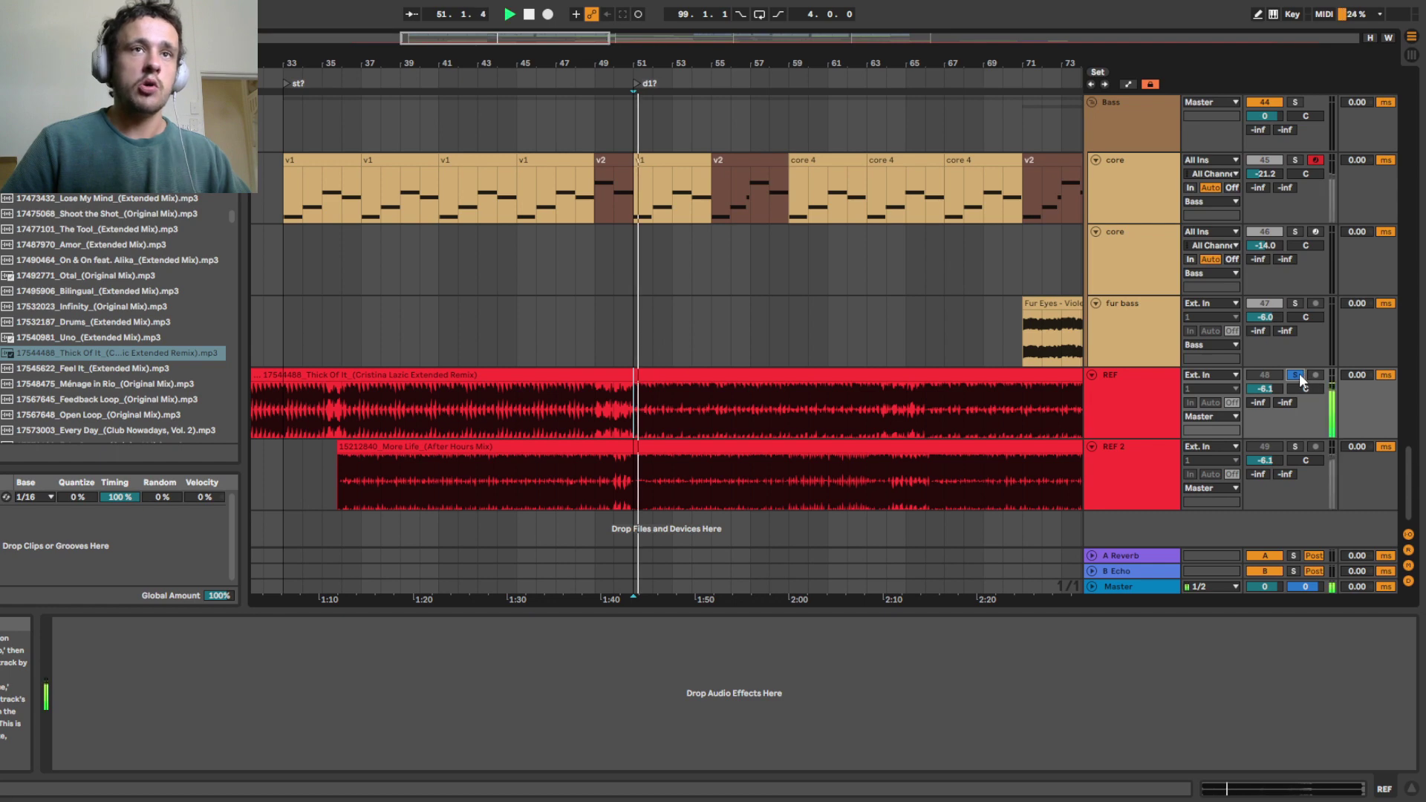
pyautogui.click(1297, 444)
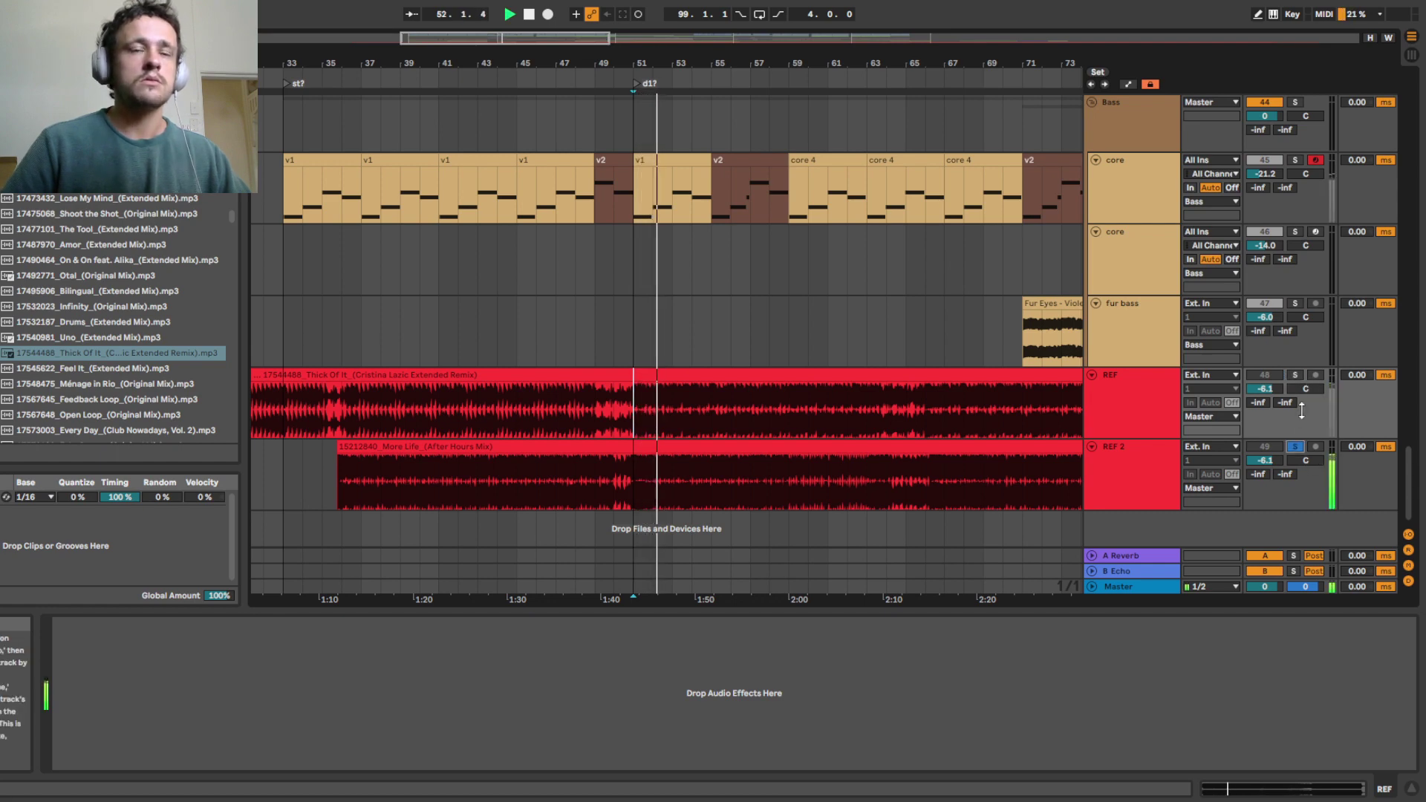
pyautogui.click(1297, 445)
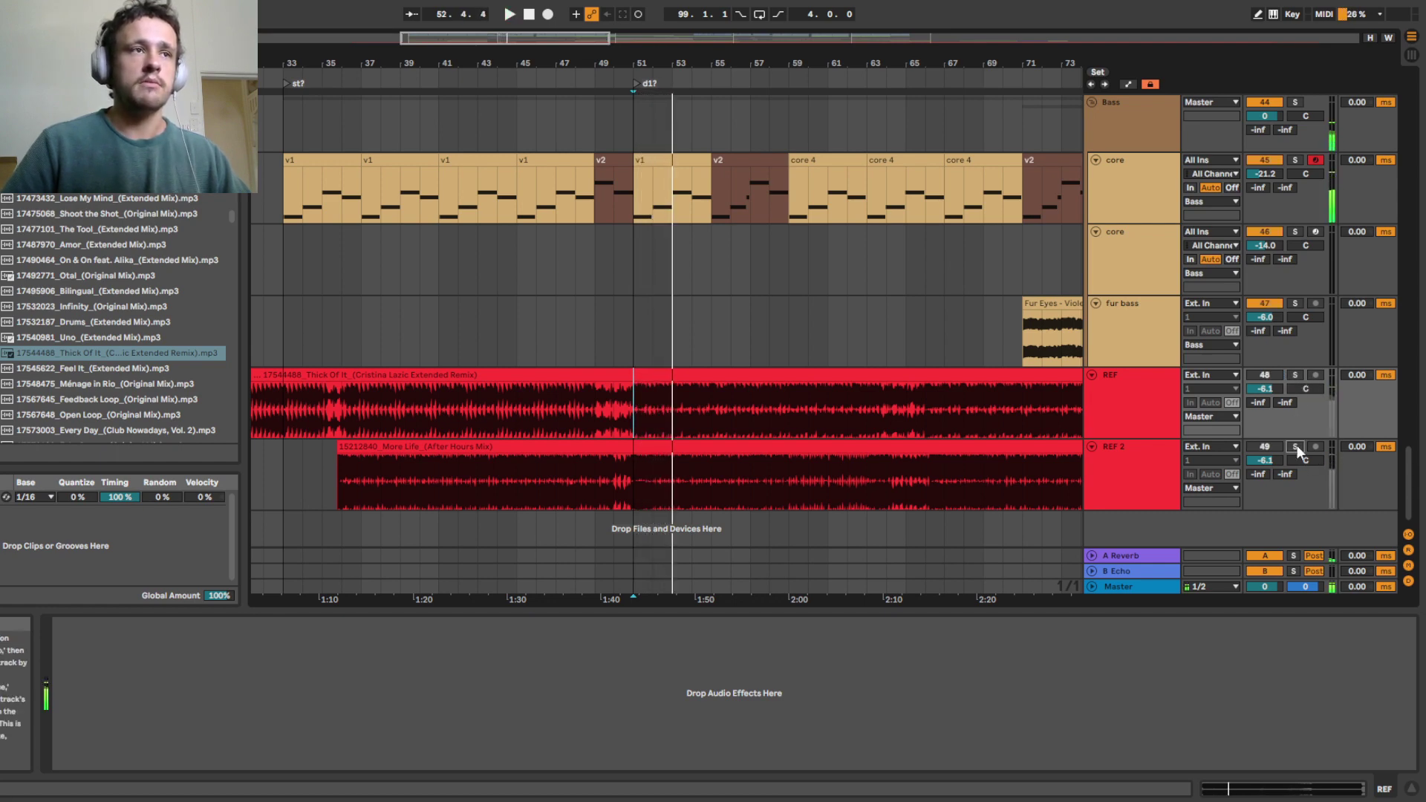
pyautogui.press('space')
pyautogui.press('space')
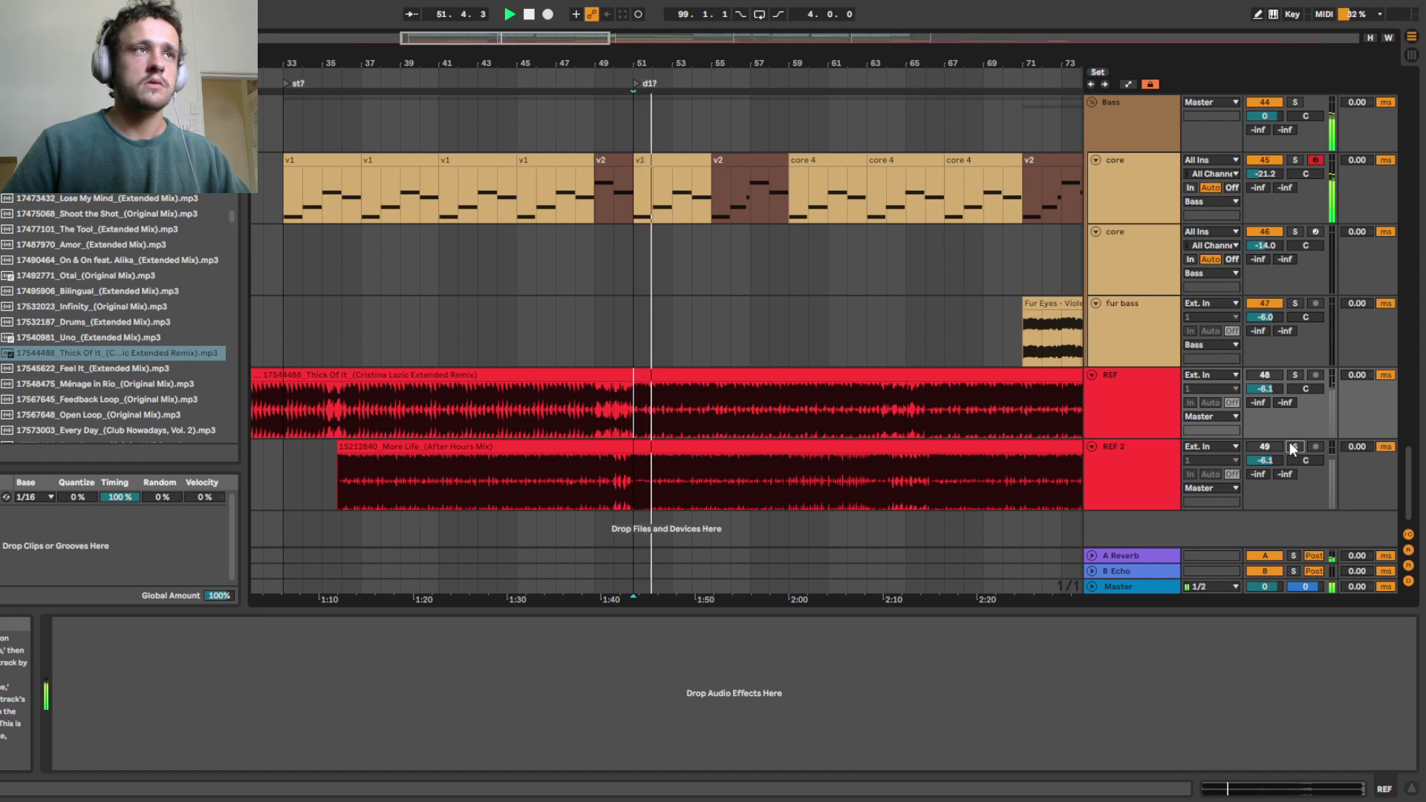
pyautogui.press('space')
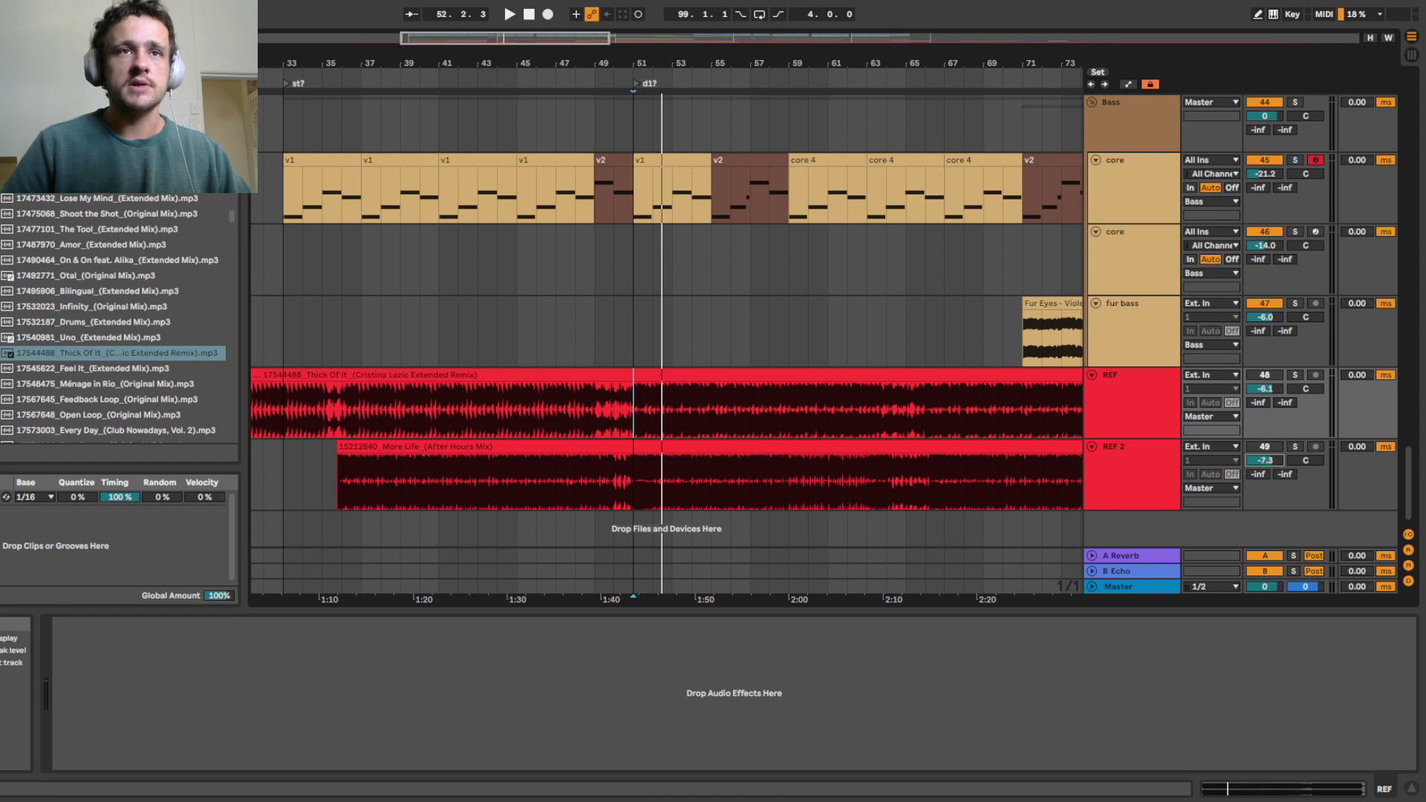
# Lower REF 2's volume to -6.5 dB and open the More Life clip's details
pyautogui.moveTo(1266, 461); pyautogui.dragTo(1266, 468)
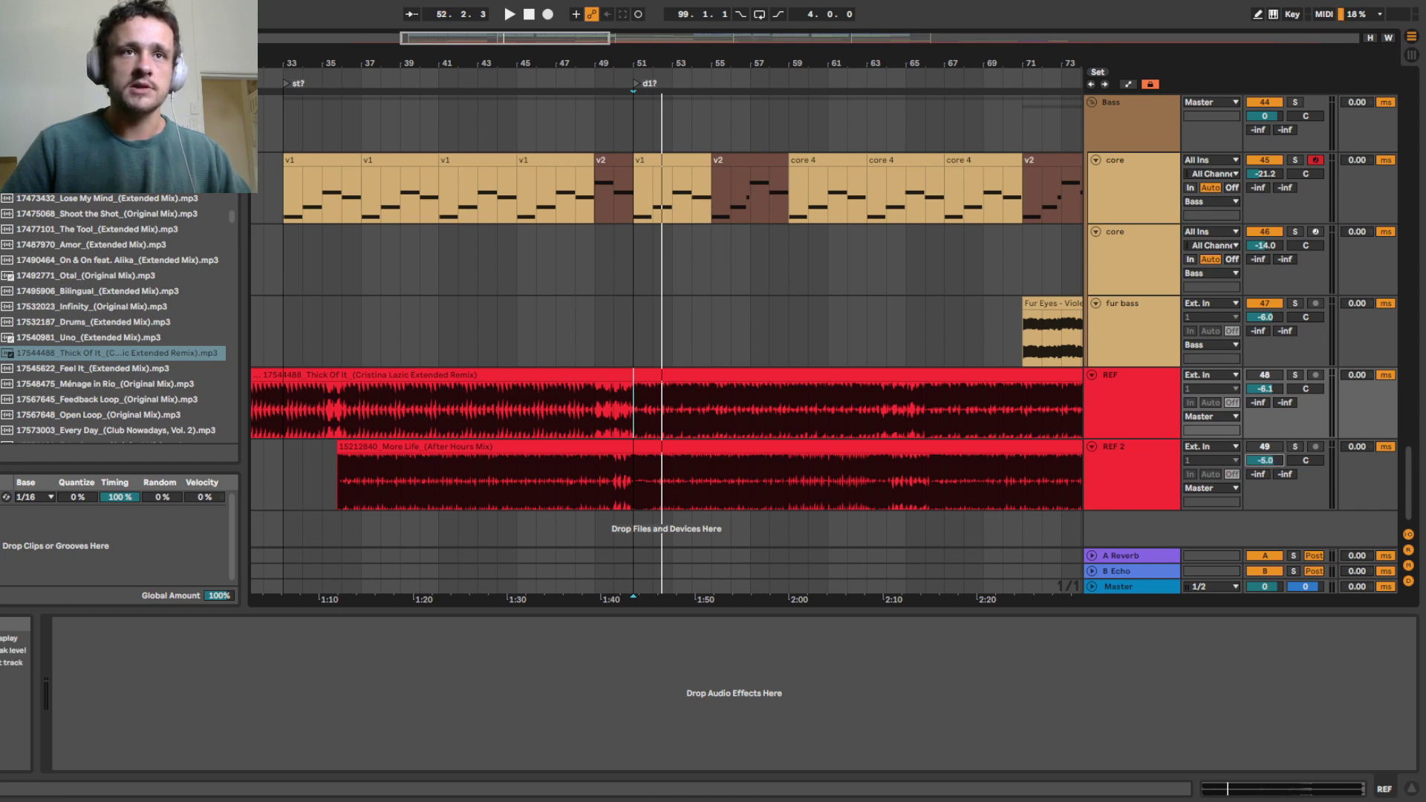
pyautogui.doubleClick(707, 465)
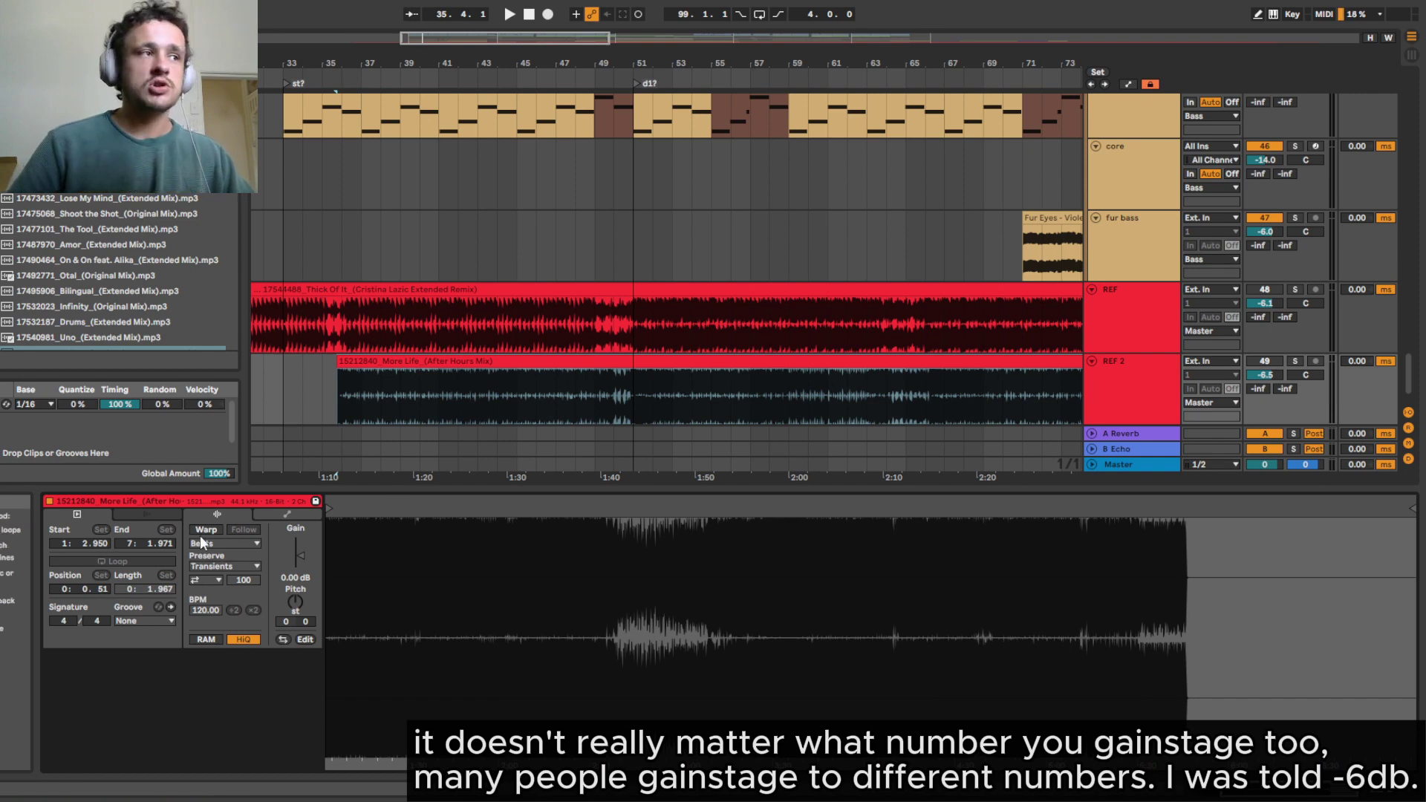
# Place the insert point at bar 51 in REF 2 and show the Thick Of It clip's details
pyautogui.click(623, 401)
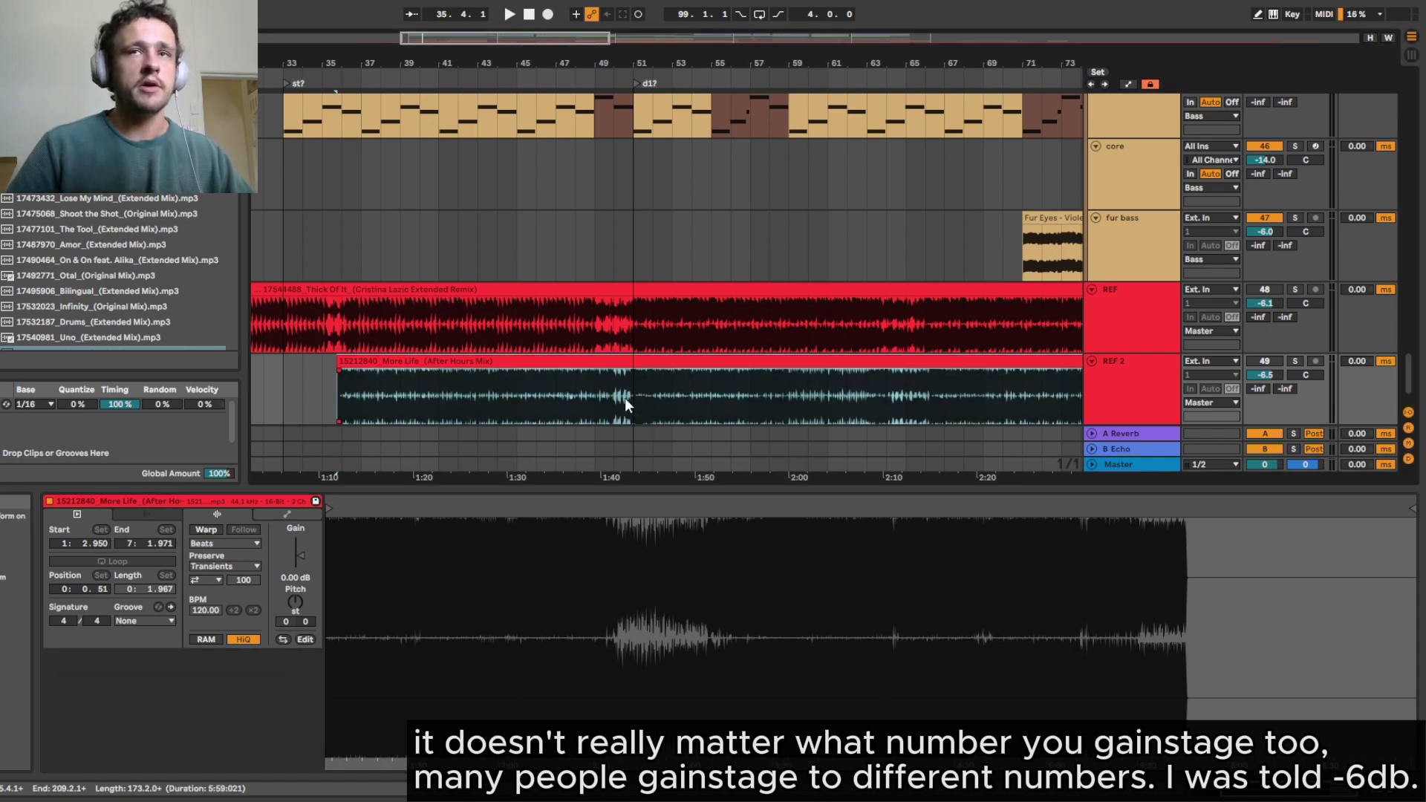
pyautogui.click(639, 302)
pyautogui.click(635, 405)
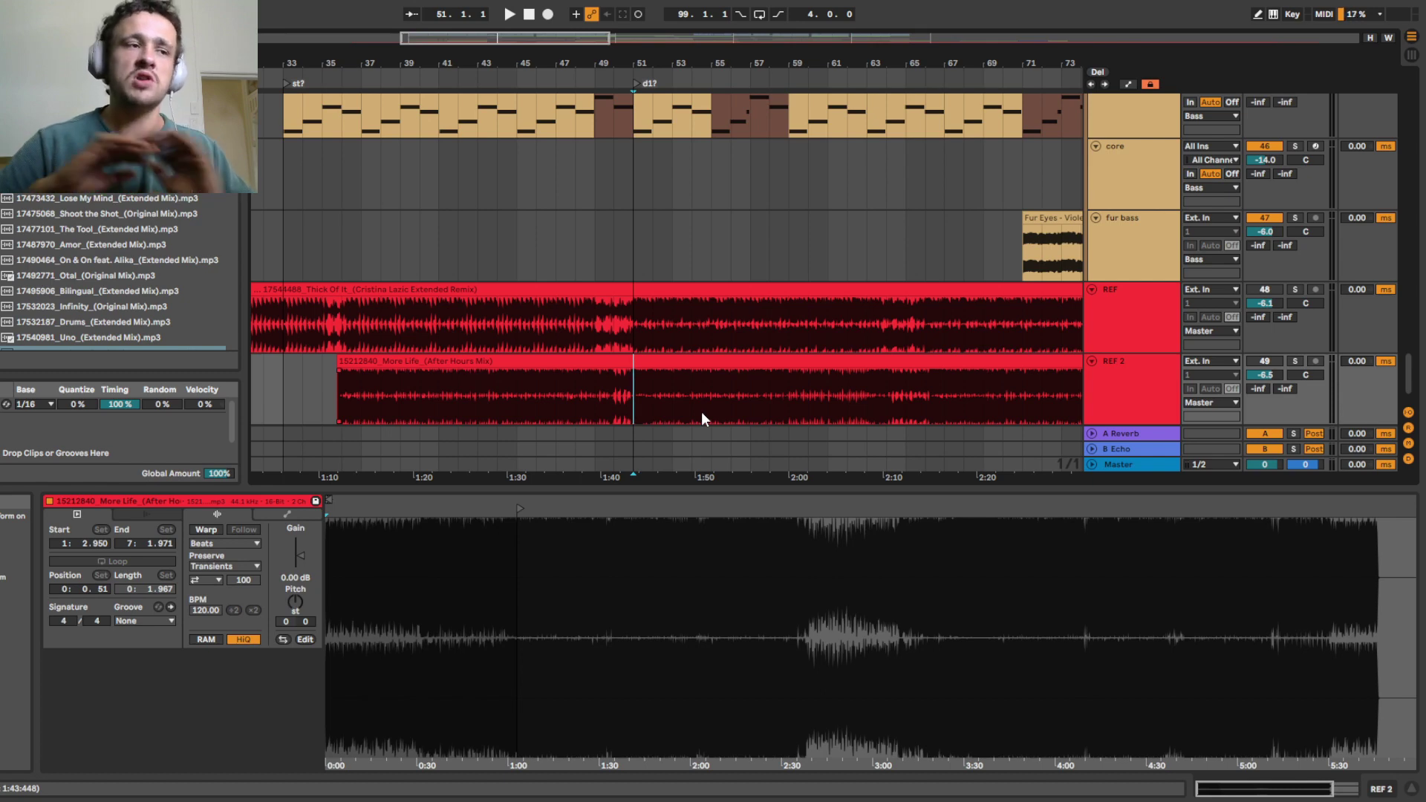
pyautogui.click(628, 338)
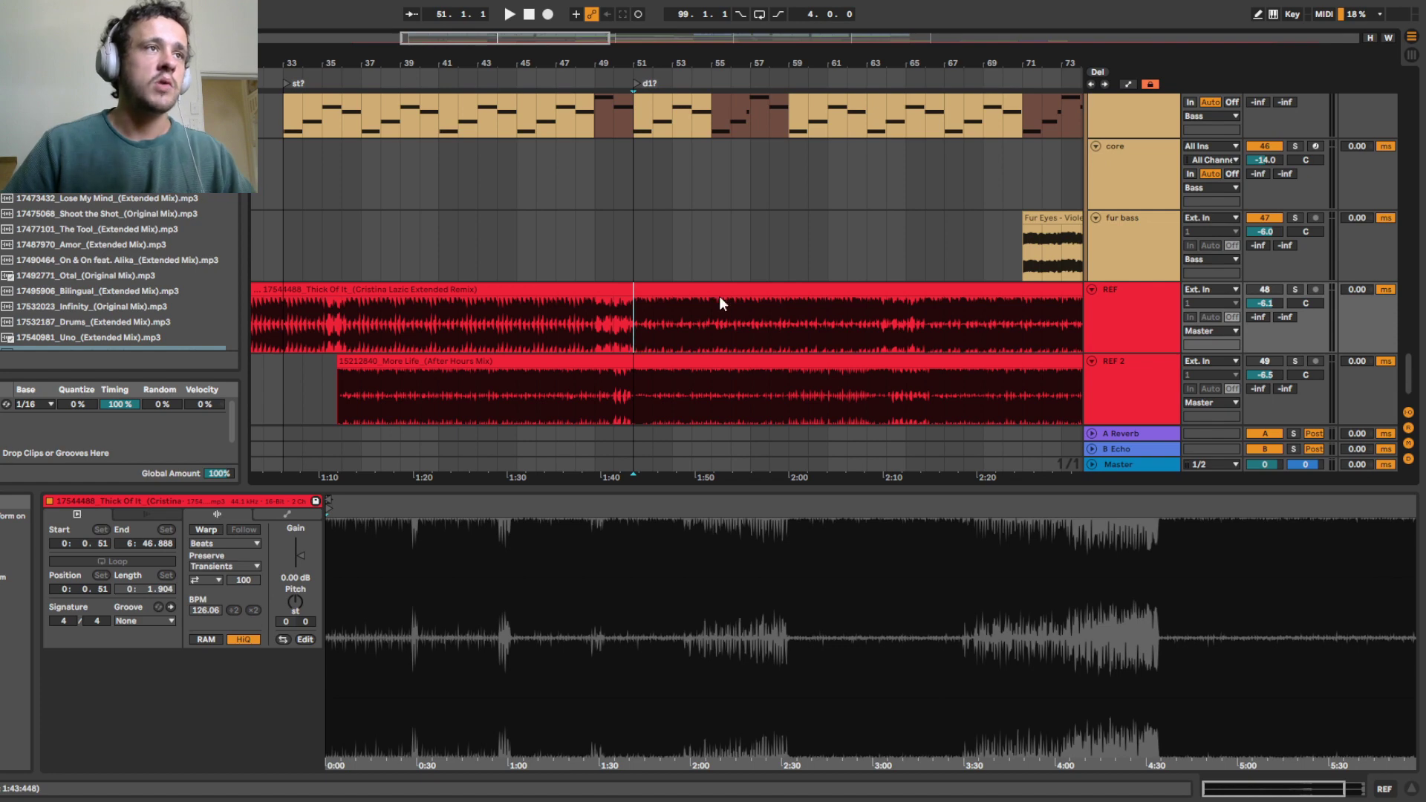
pyautogui.hscroll(-3, 770, 327)
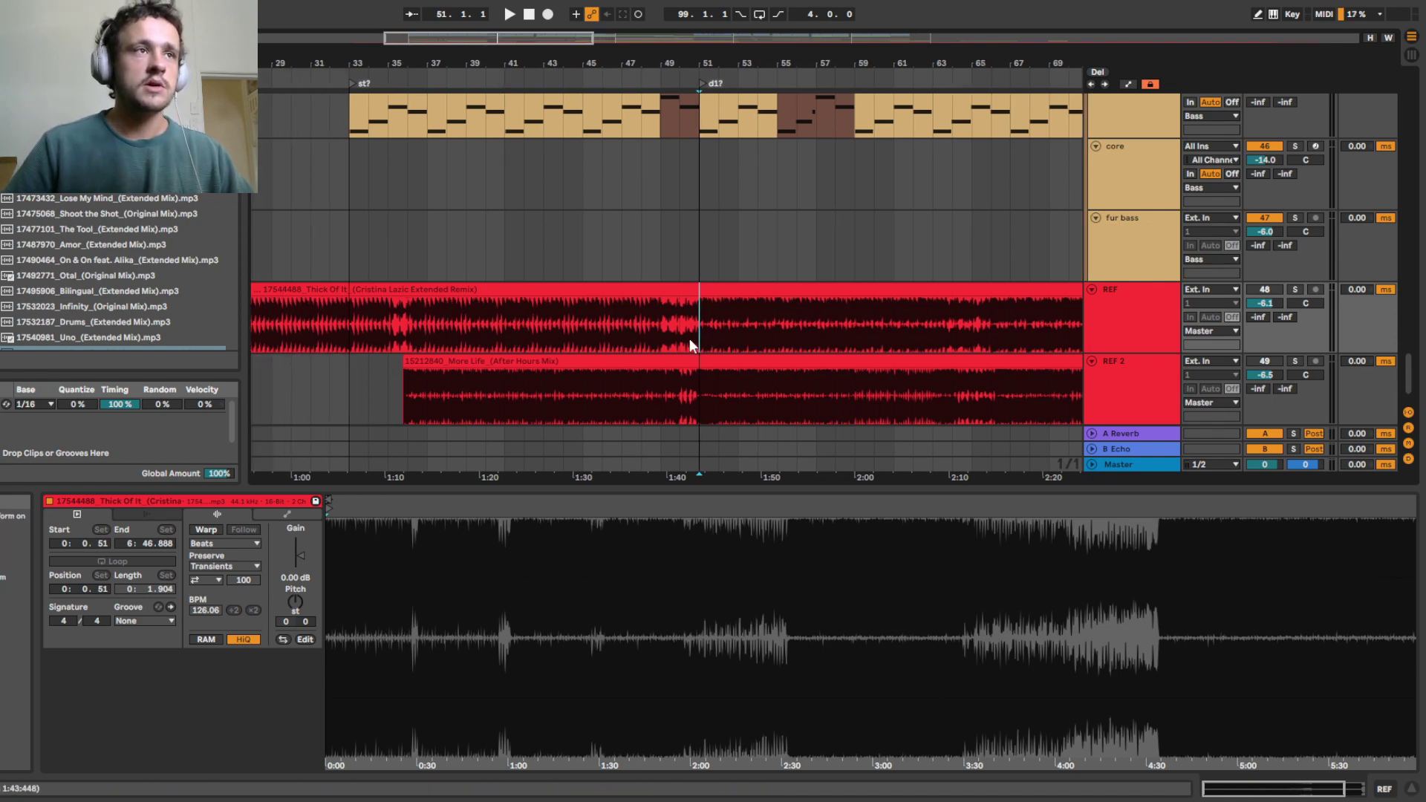
# Map key S to REF's solo and test it, then pick REF 2's solo for key D
pyautogui.scroll(1, 779, 340)
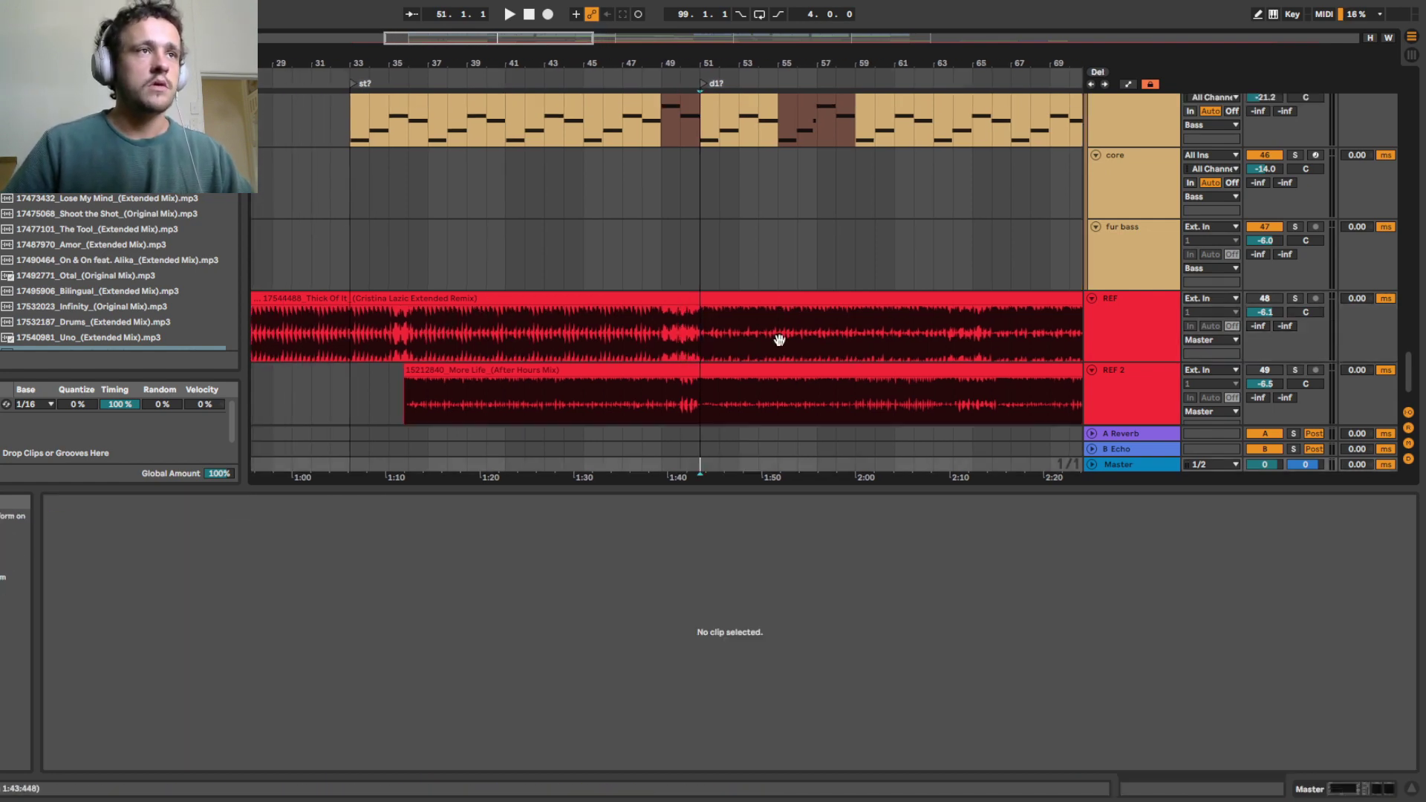
pyautogui.click(1292, 15)
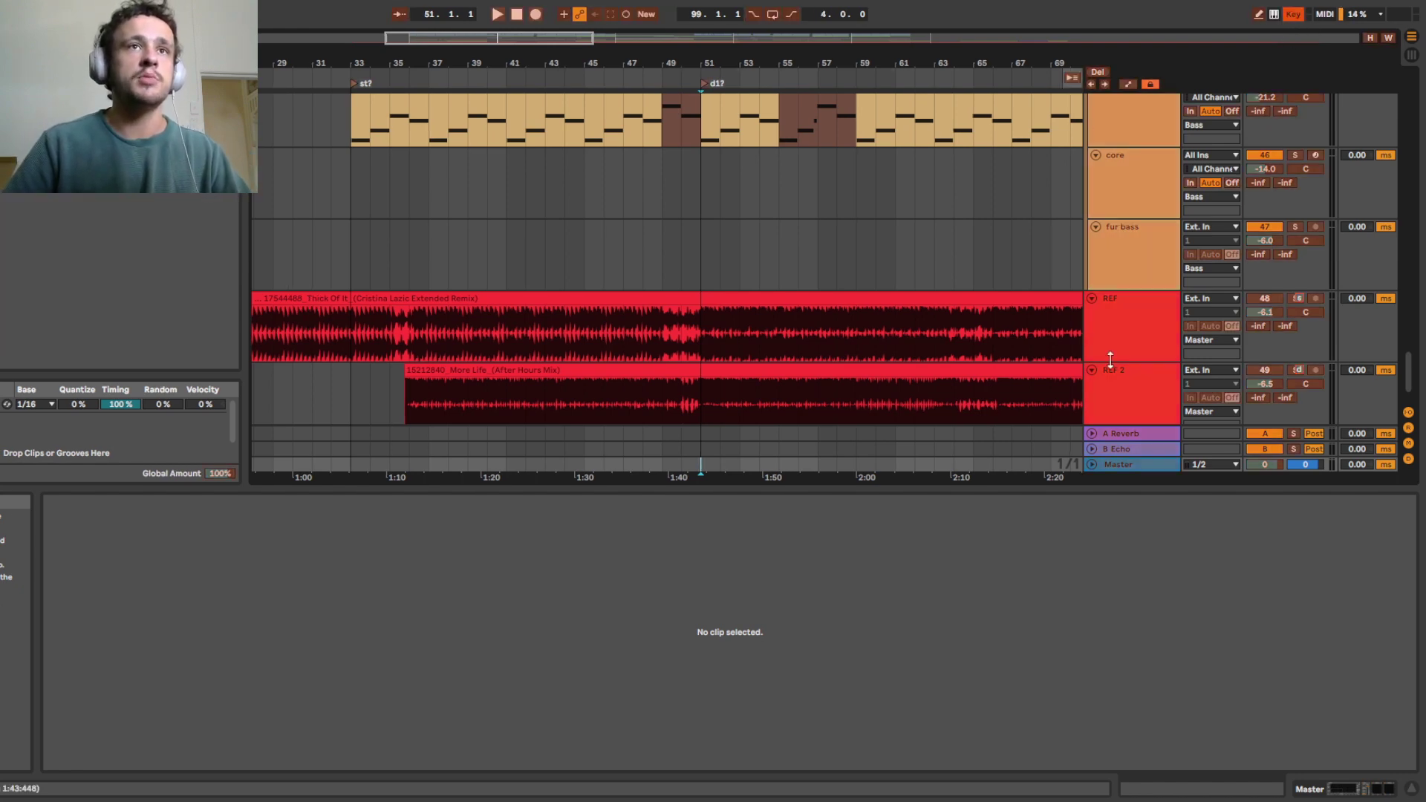
pyautogui.click(1293, 298)
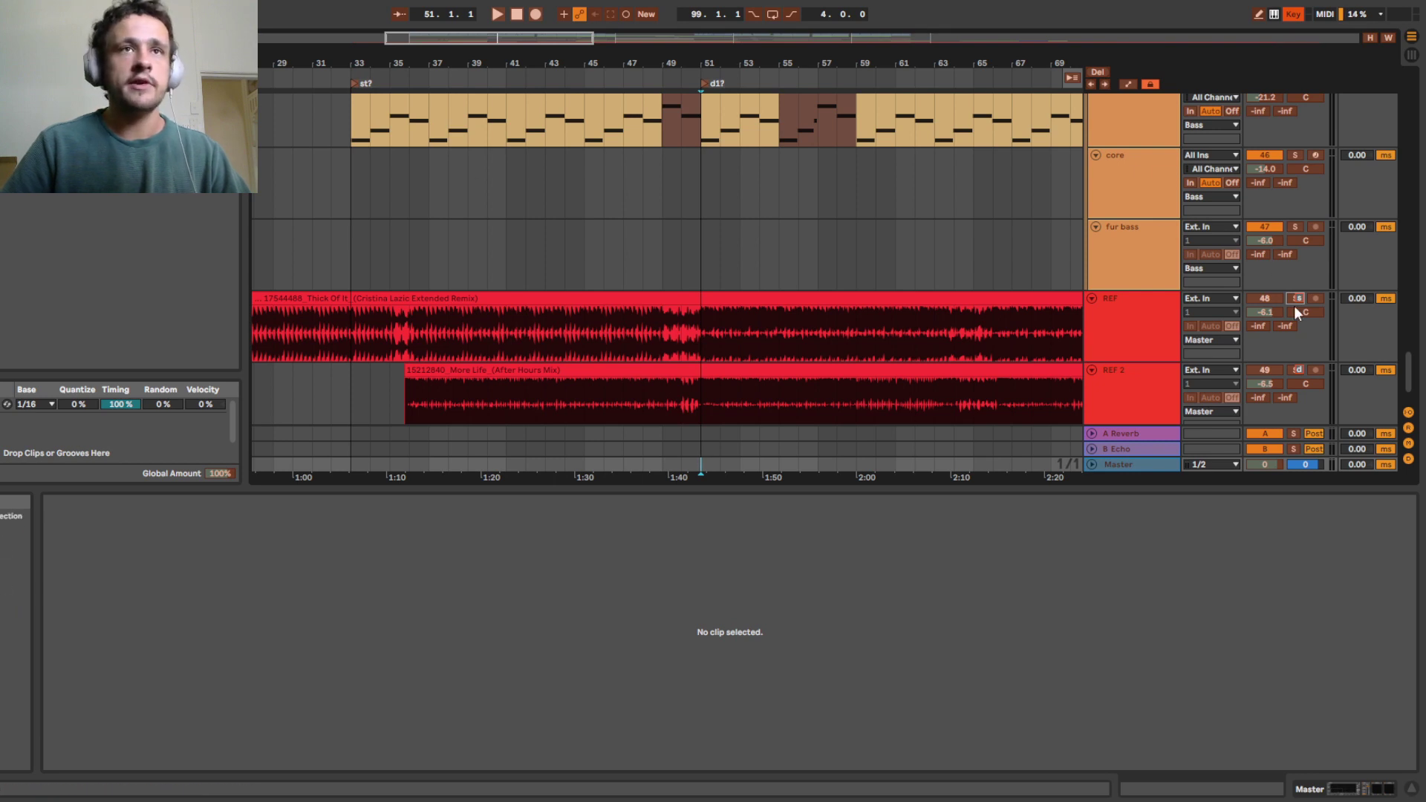
pyautogui.click(1294, 15)
pyautogui.press('space')
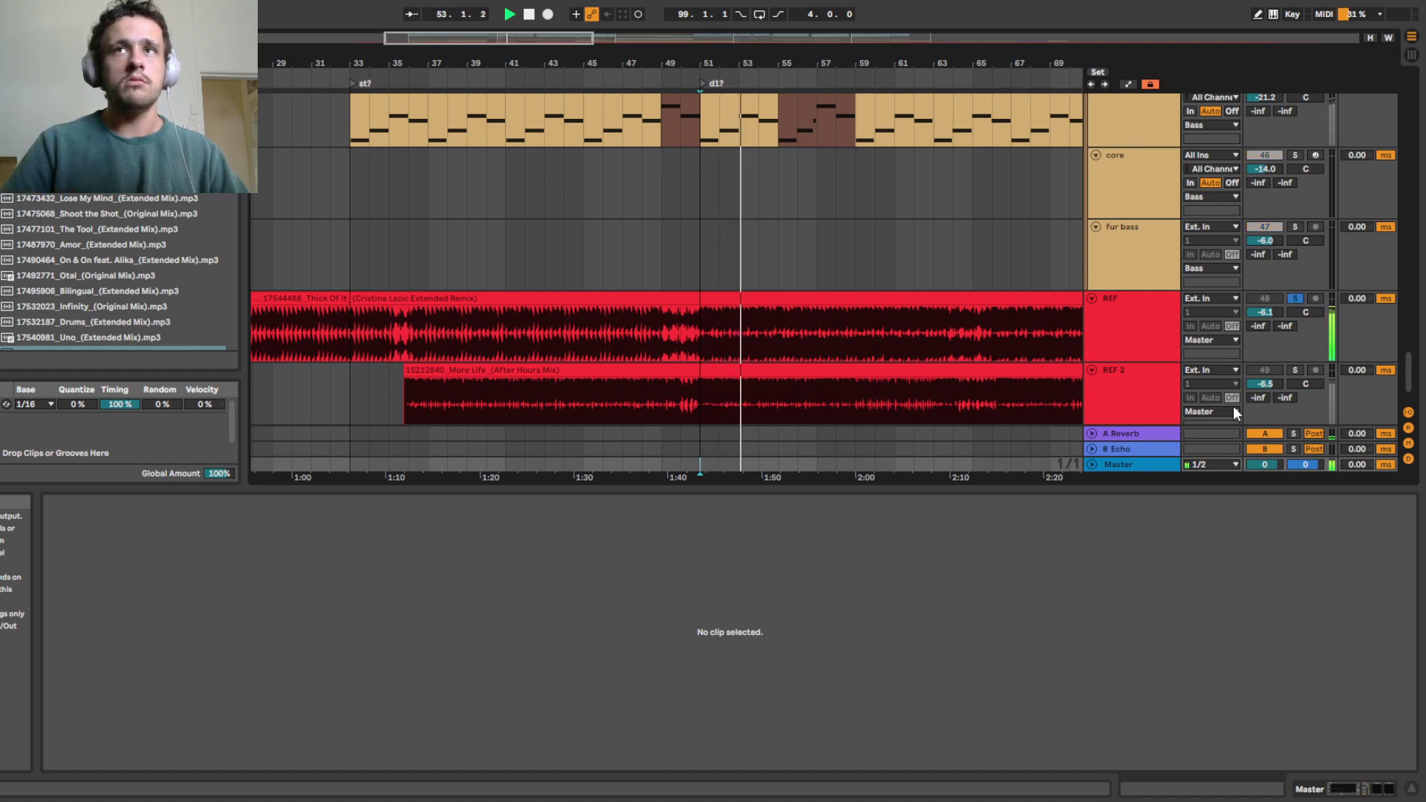
pyautogui.press('s')
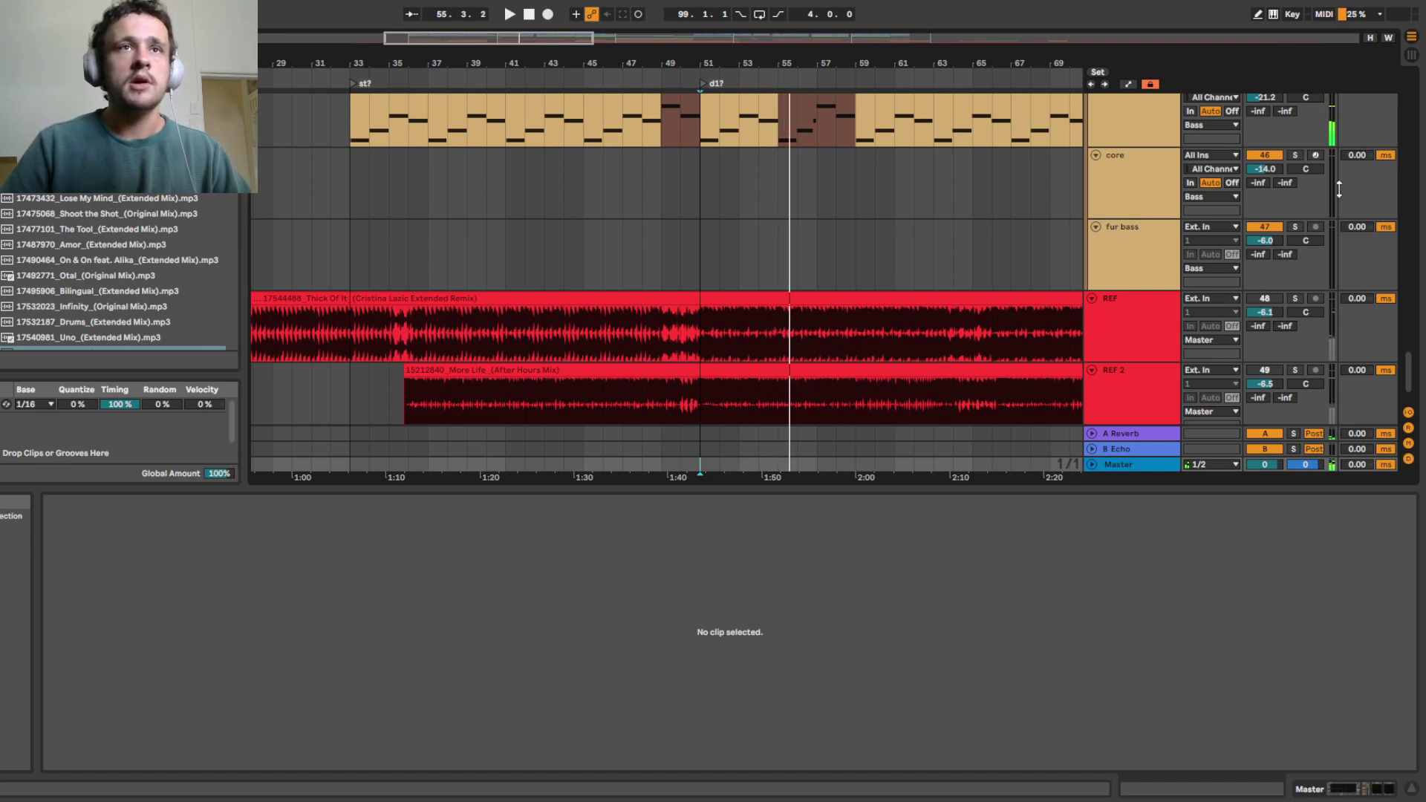
pyautogui.click(1292, 14)
pyautogui.click(1296, 369)
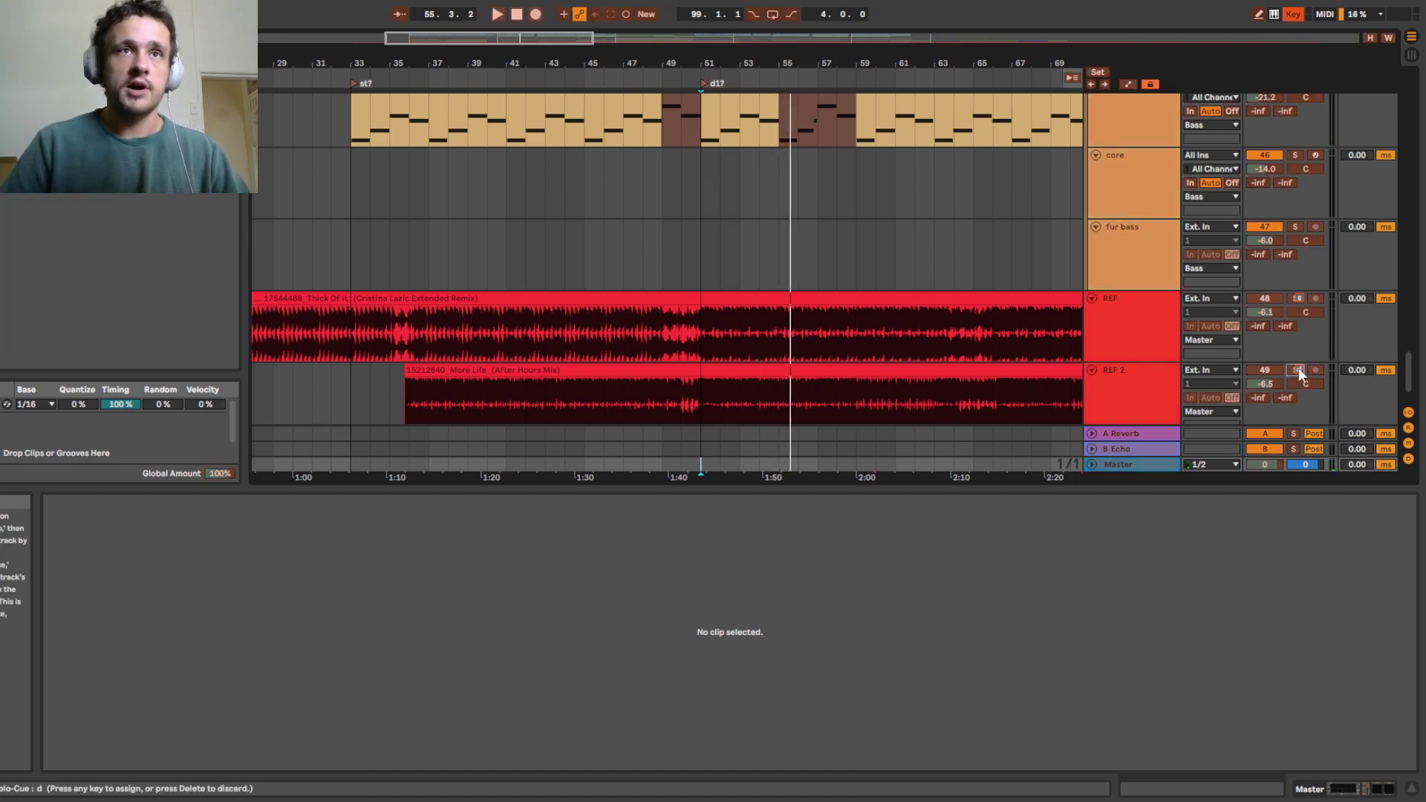
# Leave key mapping and test the S solo shortcut on REF during playback from bar 51
pyautogui.click(1294, 14)
pyautogui.press('space')
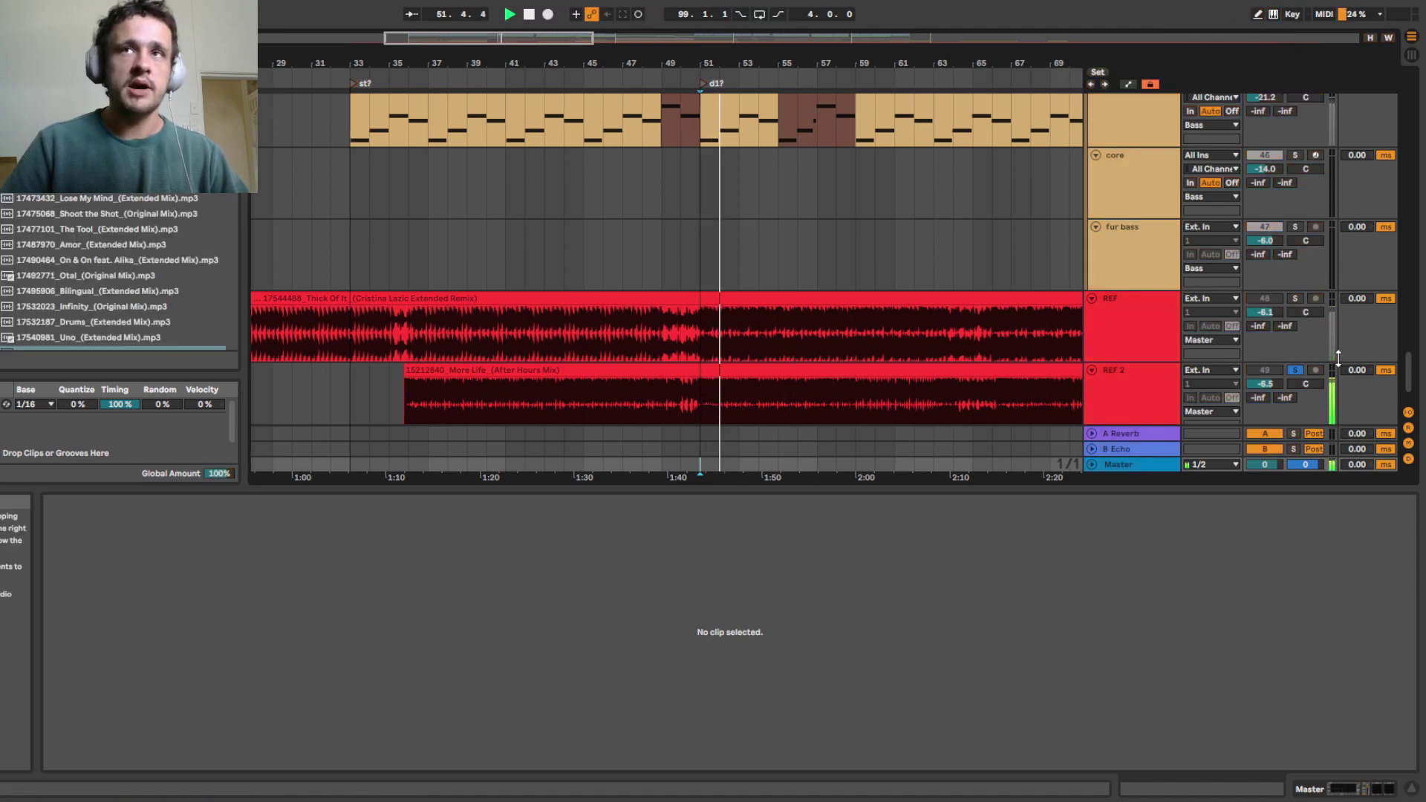
pyautogui.press('space')
pyautogui.press('space')
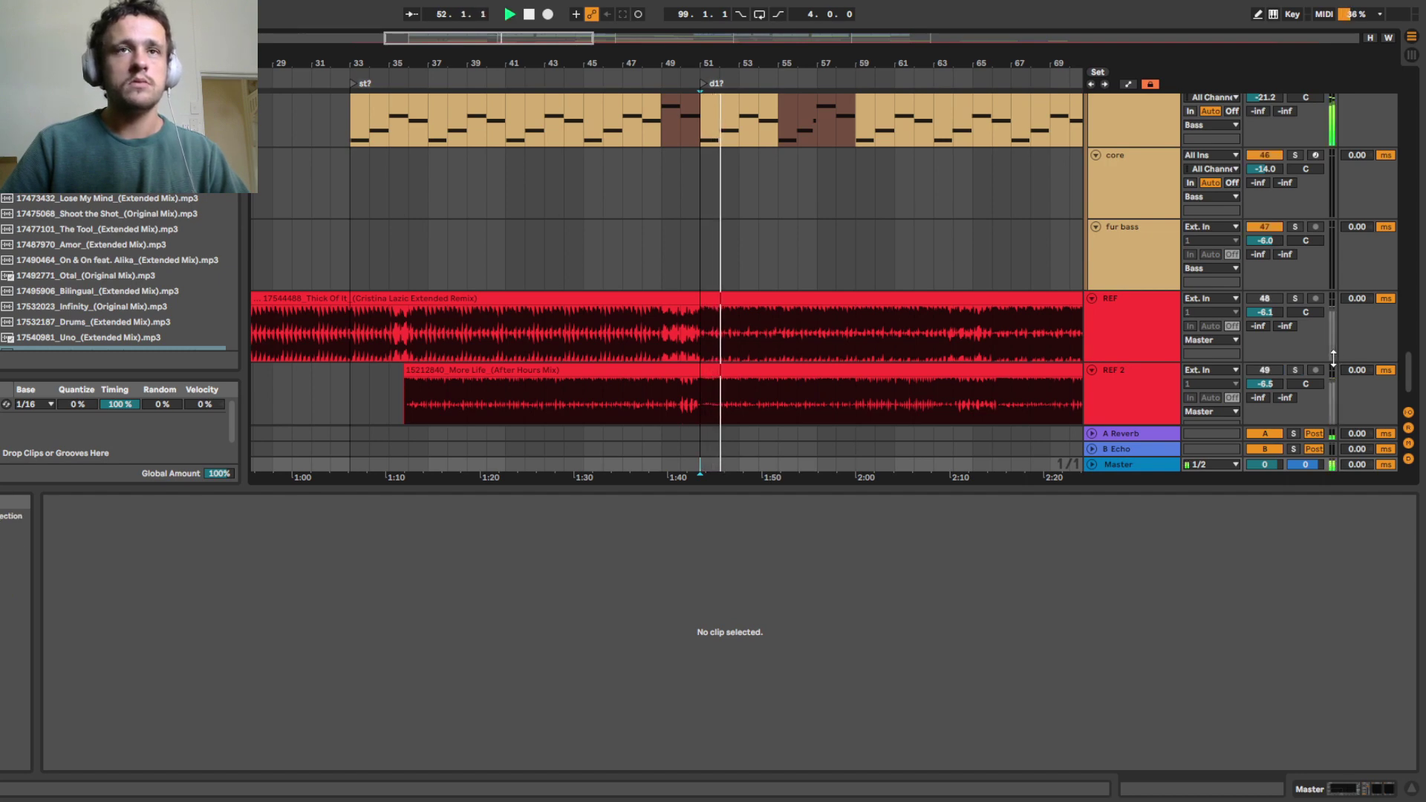
pyautogui.press('space')
pyautogui.press('s')
pyautogui.press('space')
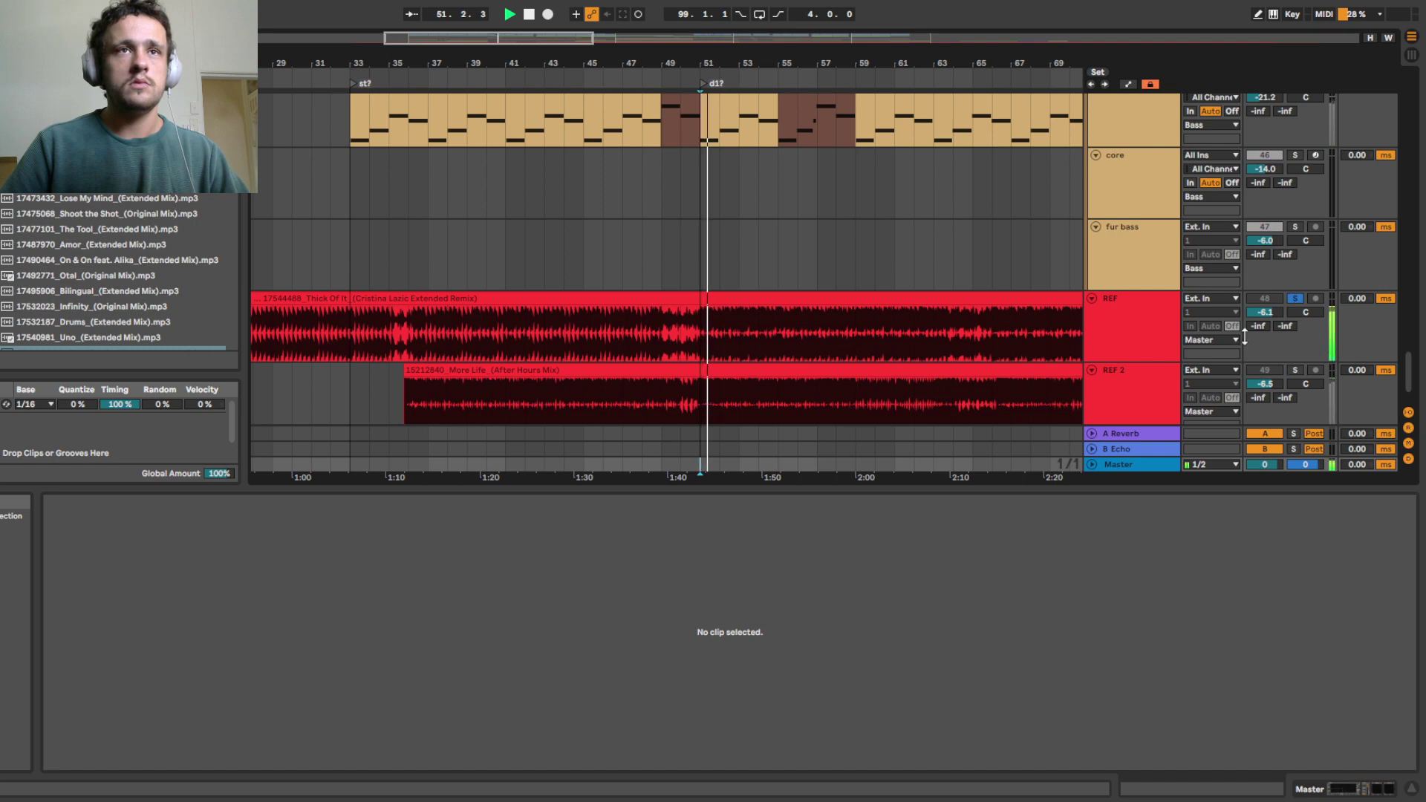
pyautogui.press('s')
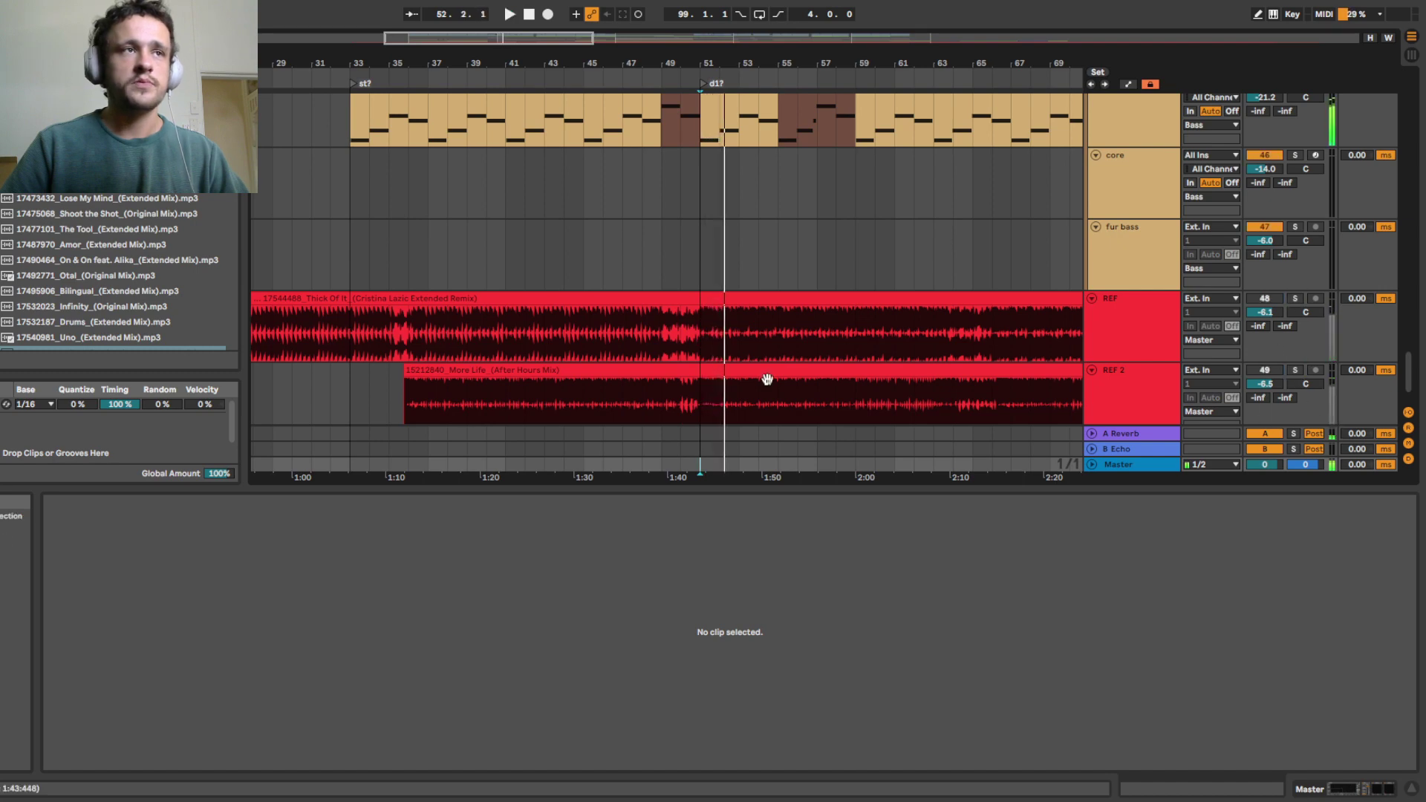
# Stop playback at bar 51 and show the master track's EQ Eight and Limiter chain
pyautogui.press('space')
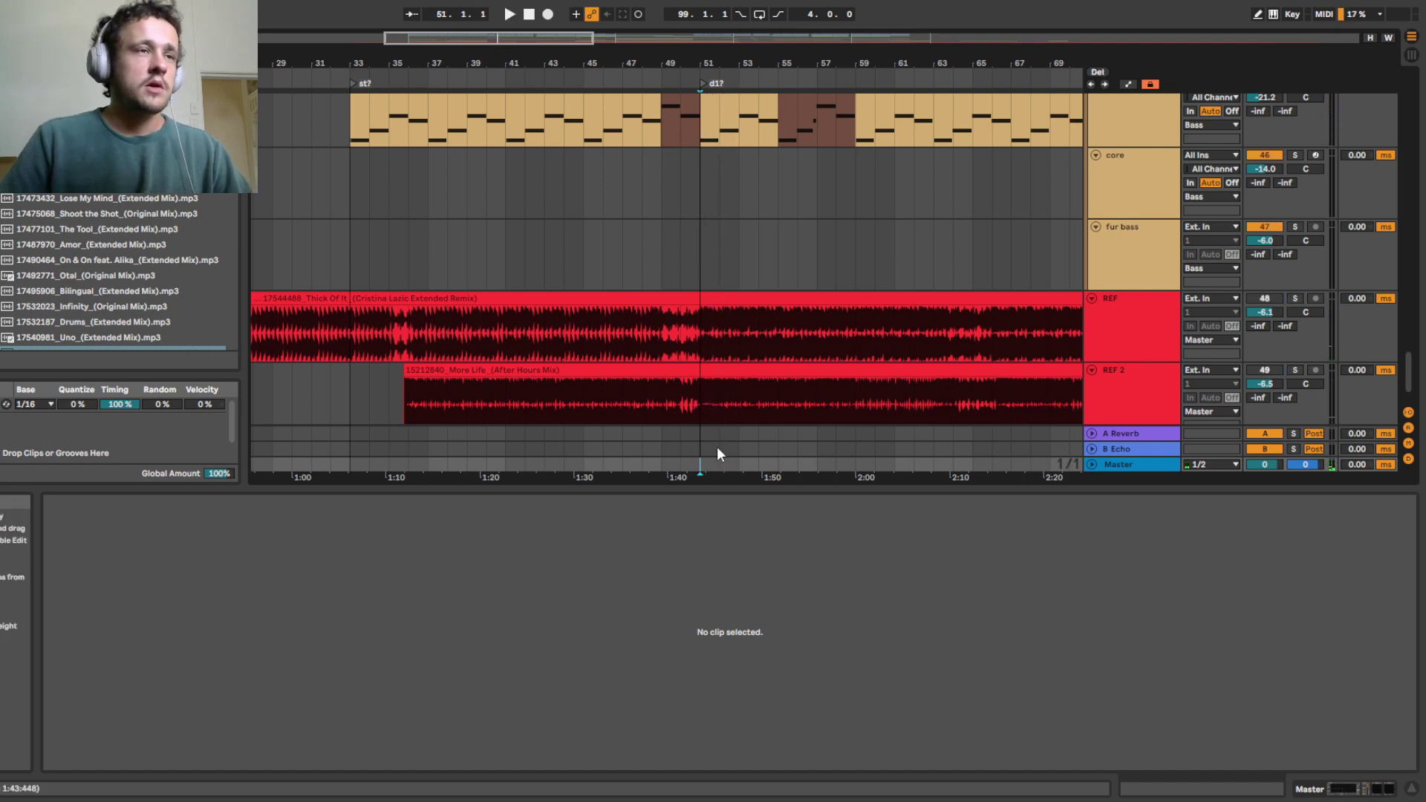
pyautogui.scroll(-2, 765, 371)
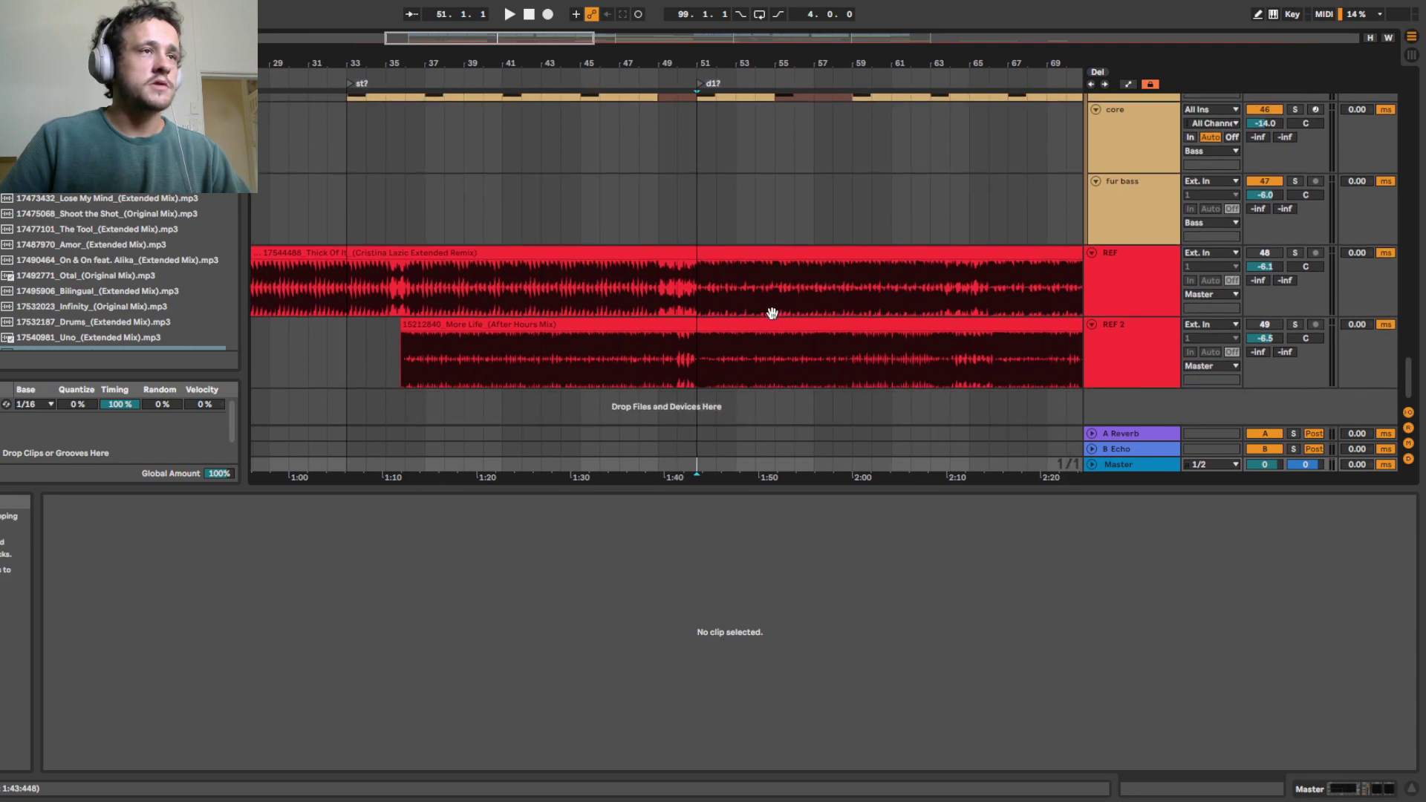
pyautogui.click(692, 461)
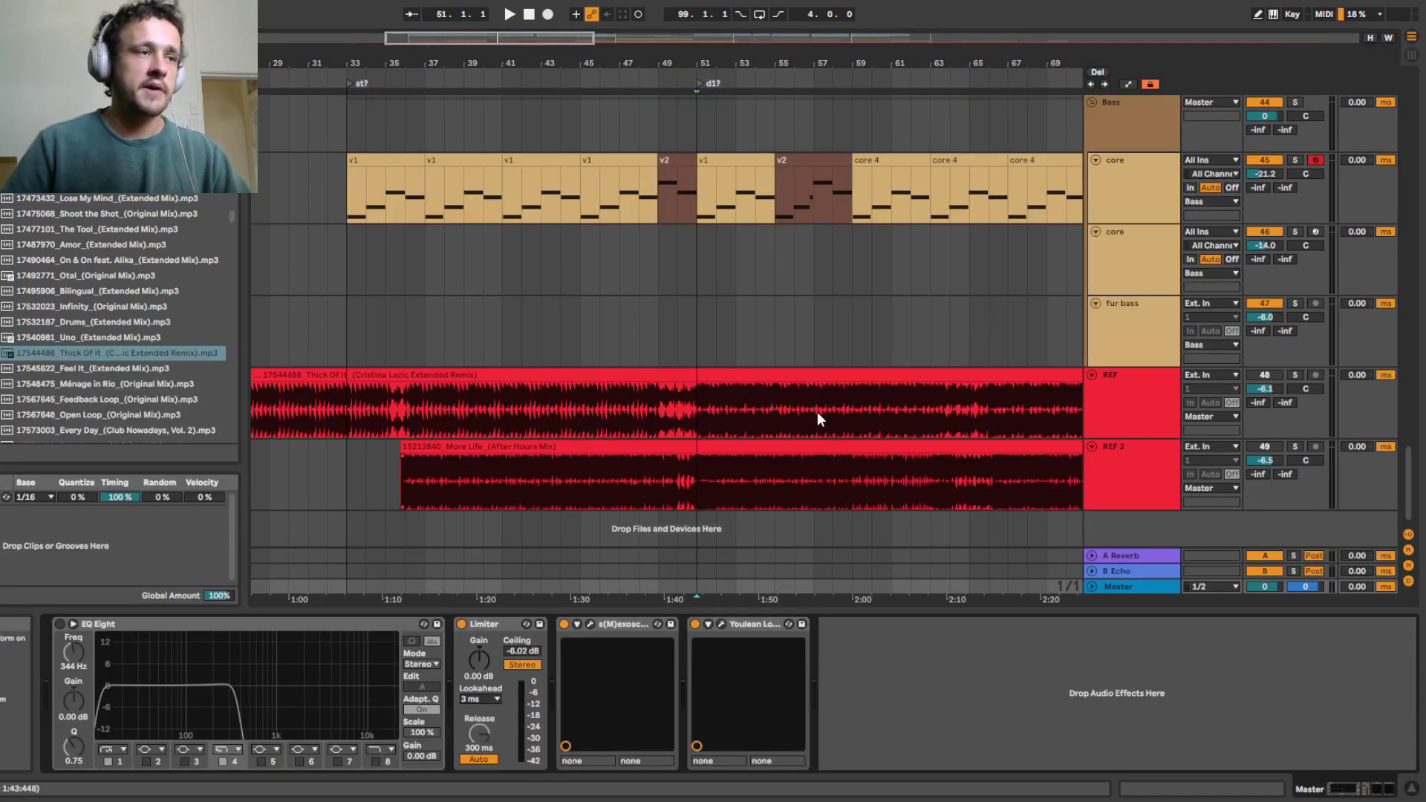
# Switch on the master EQ Eight and pull its low-pass down to about 98 Hz
pyautogui.click(206, 628)
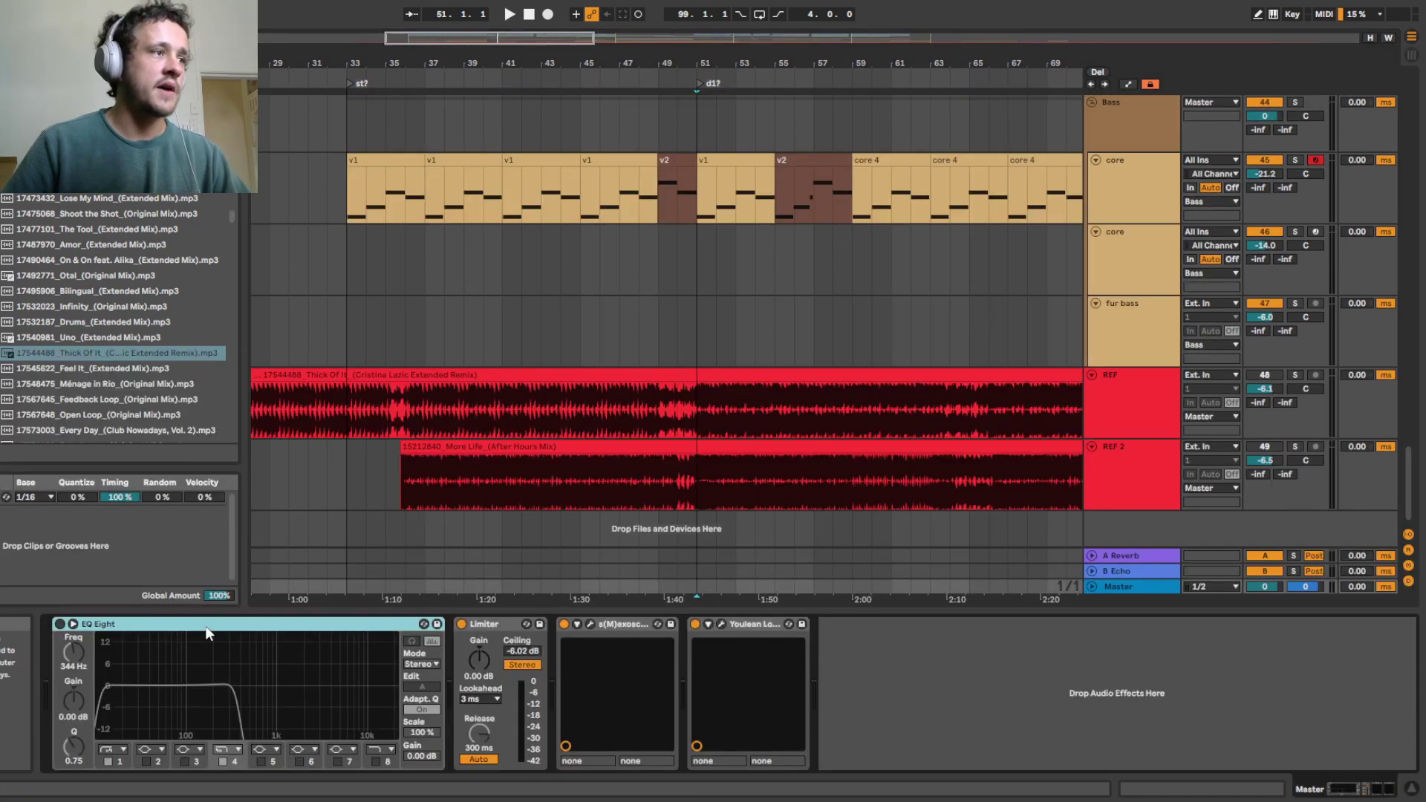
pyautogui.click(58, 624)
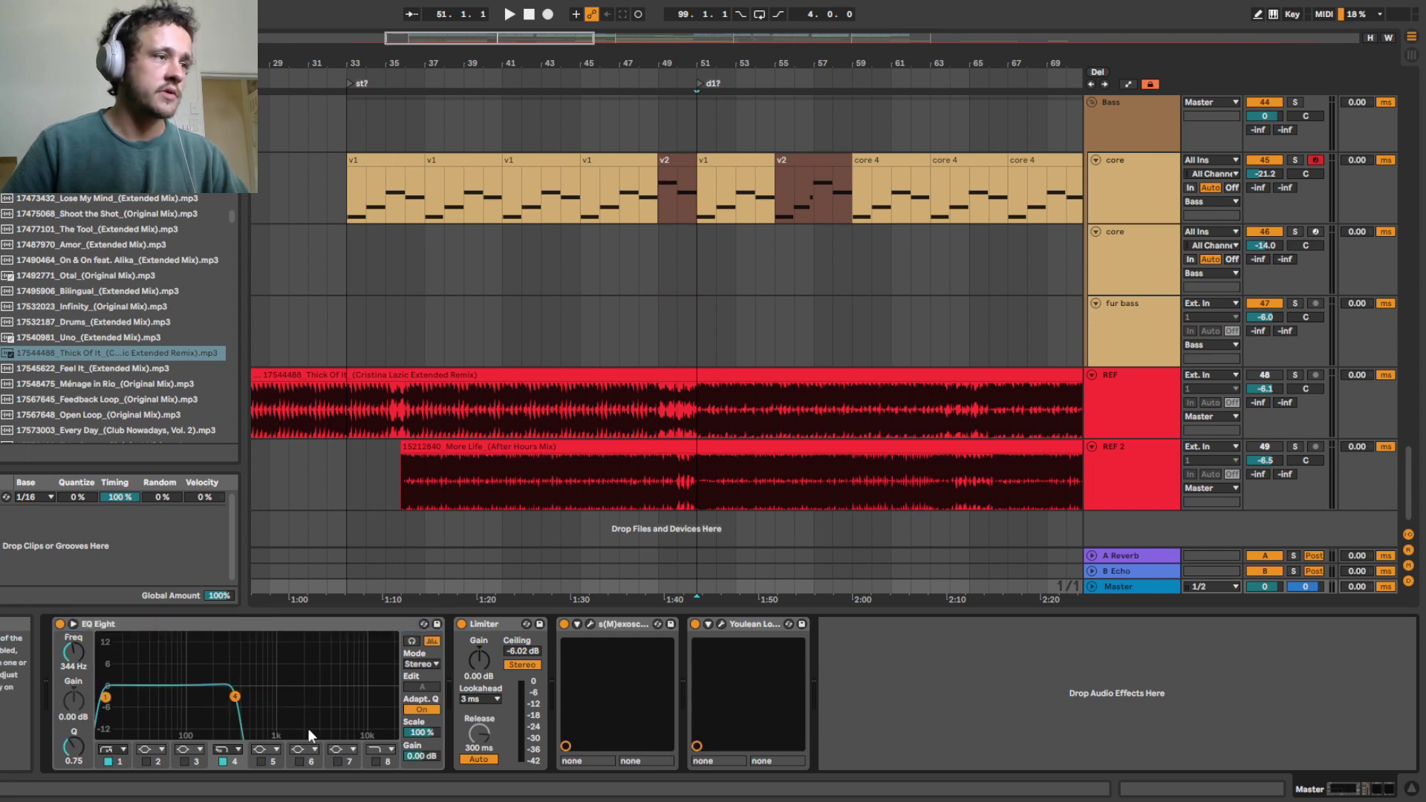
pyautogui.moveTo(238, 693); pyautogui.dragTo(186, 699)
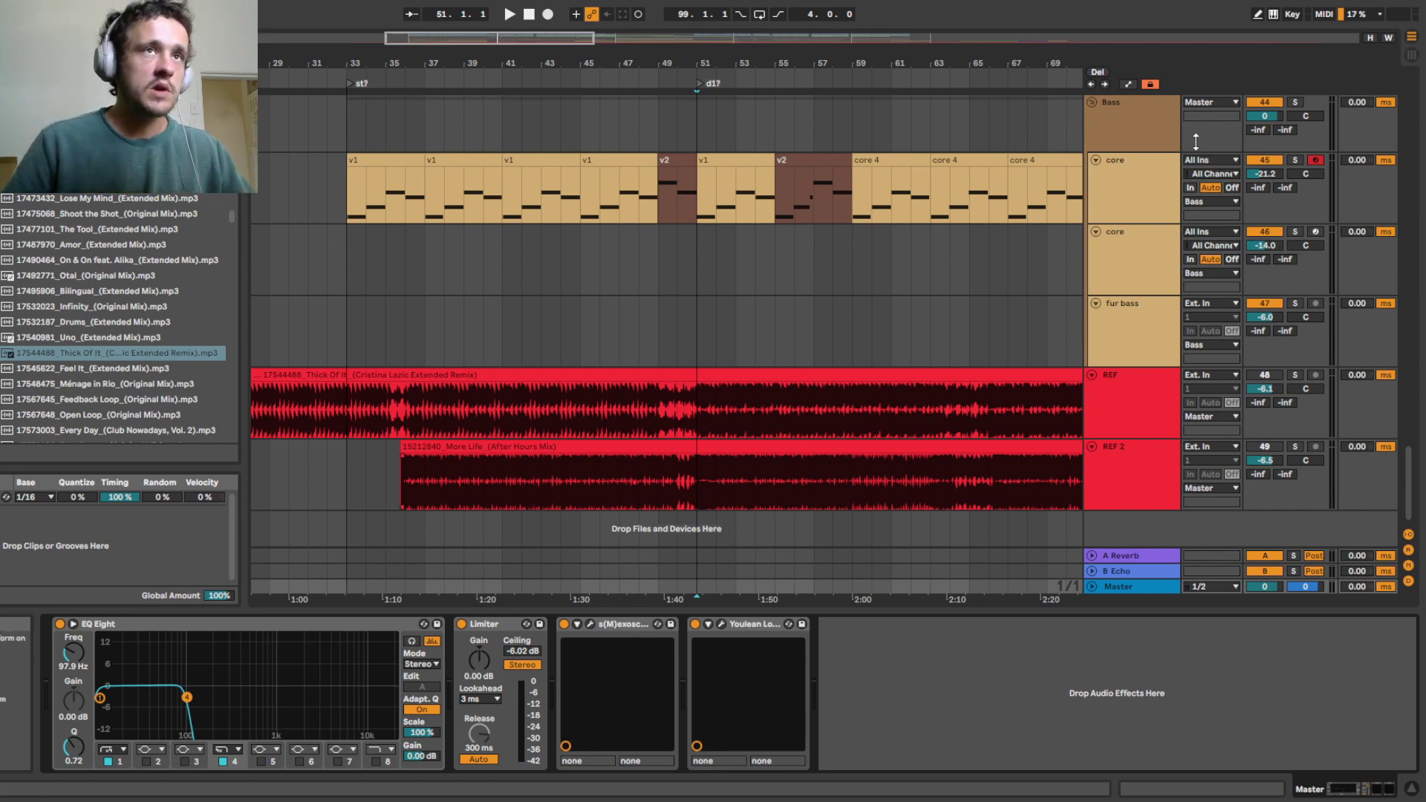
# Assign a computer key to the EQ Eight on/off switch, then play the song through the lows-only filter
pyautogui.click(1290, 15)
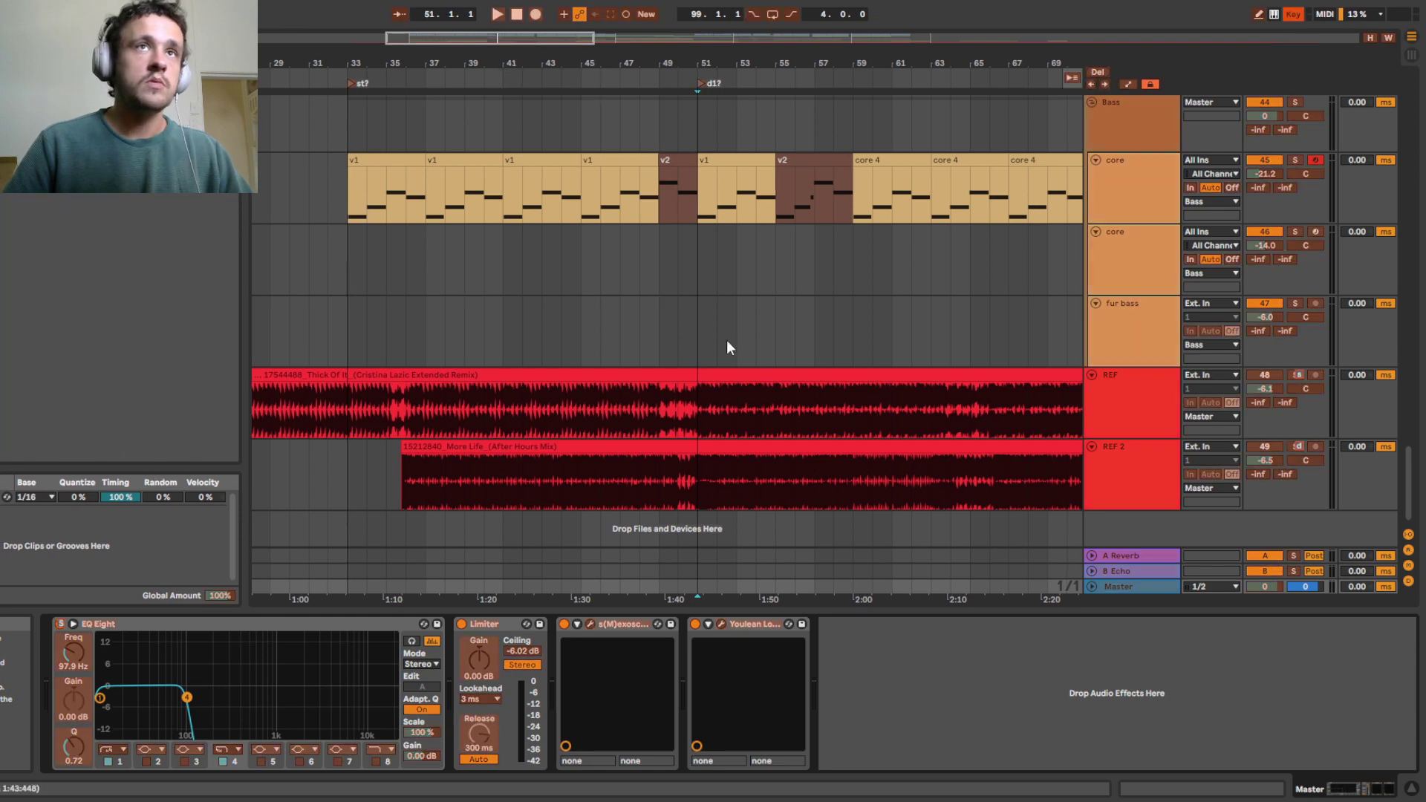
pyautogui.click(59, 624)
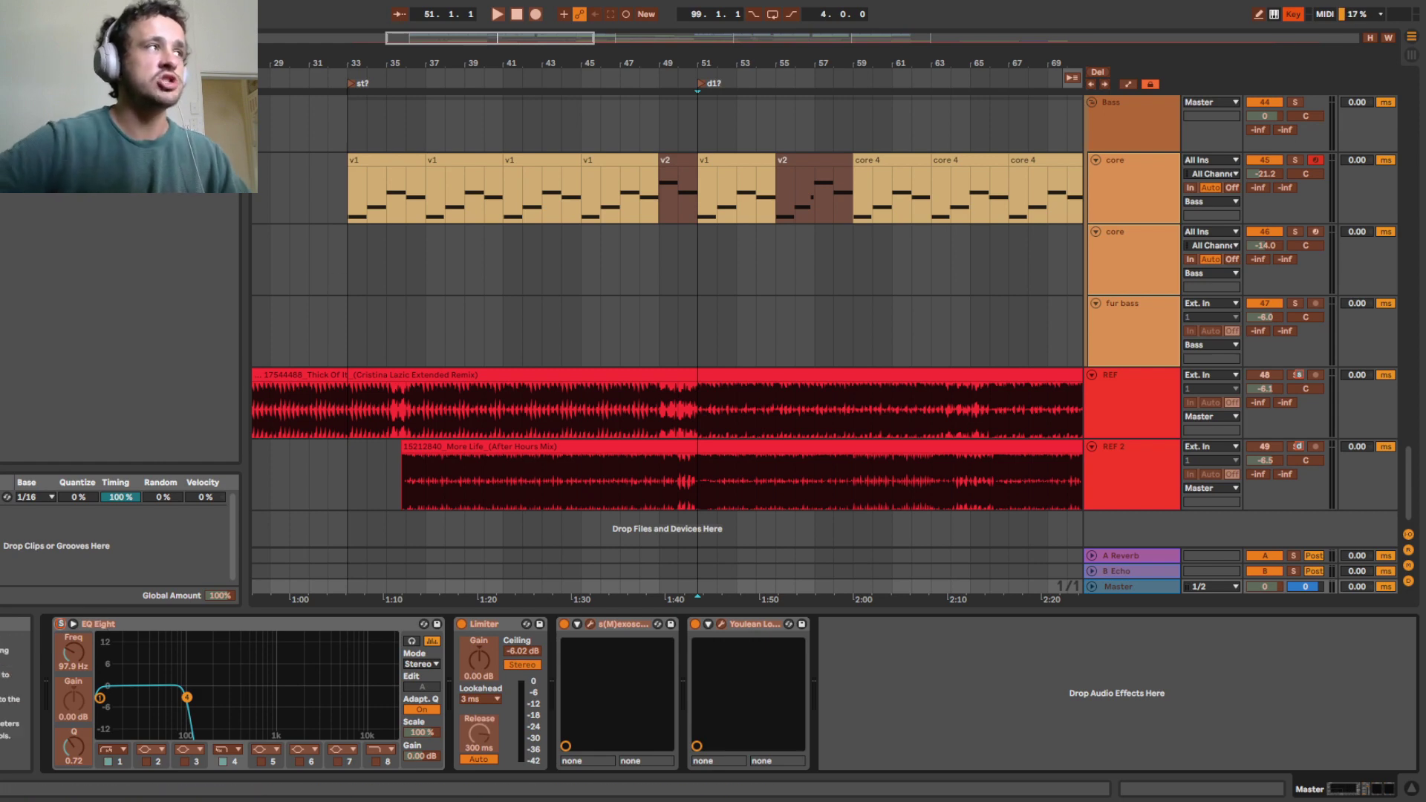
pyautogui.click(1286, 20)
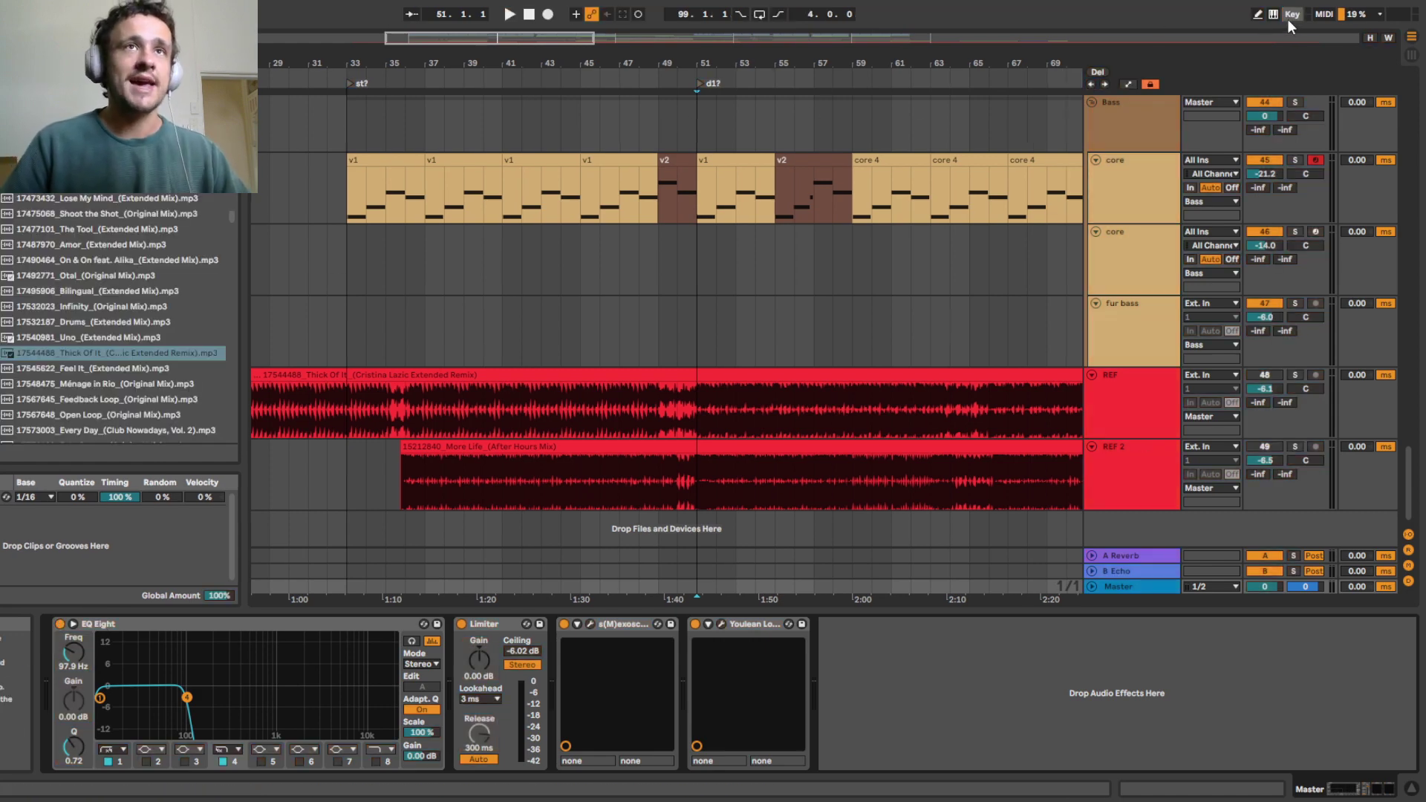
pyautogui.press('space')
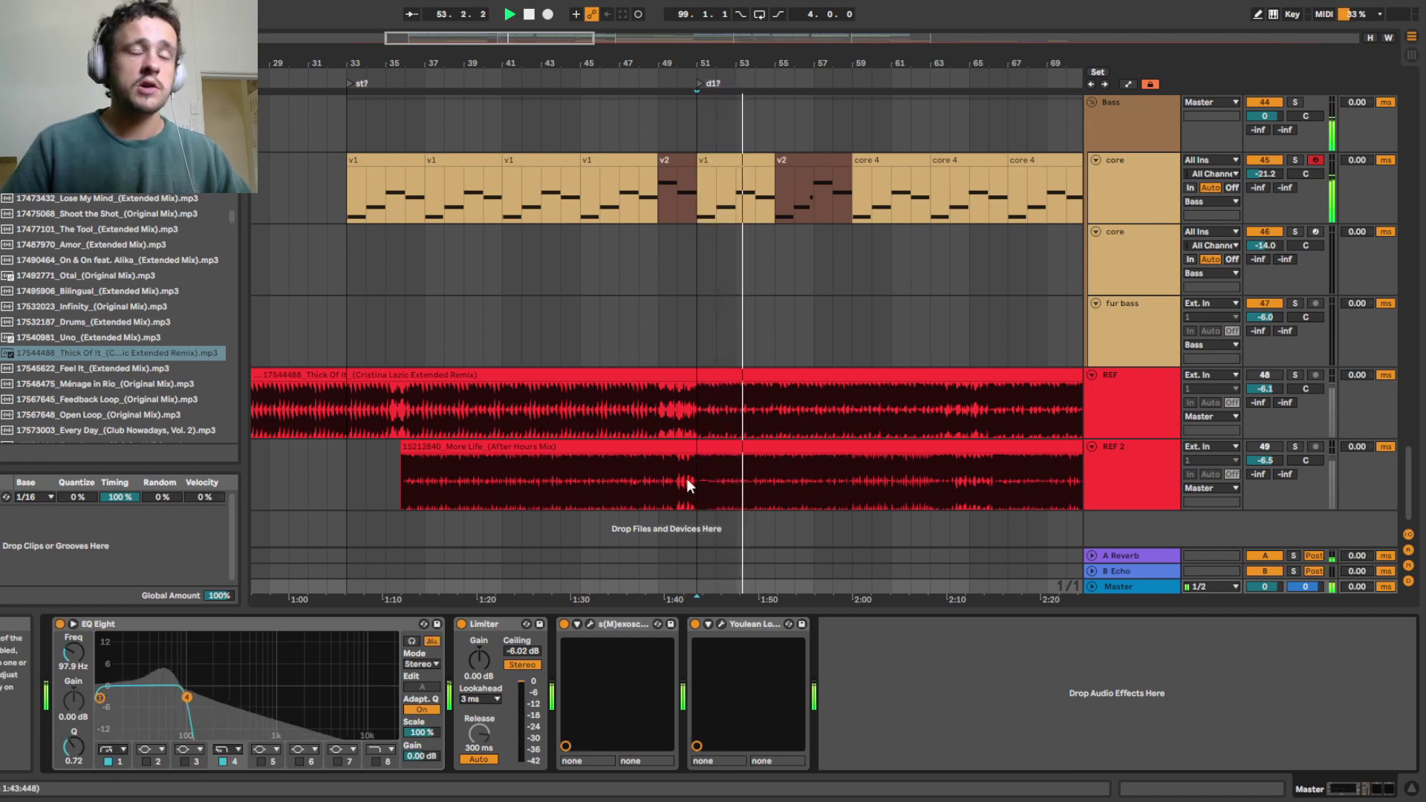
# Compare against REF 2, then shift the EQ band to a 114 Hz high-pass and 19 kHz low-pass
pyautogui.click(716, 456)
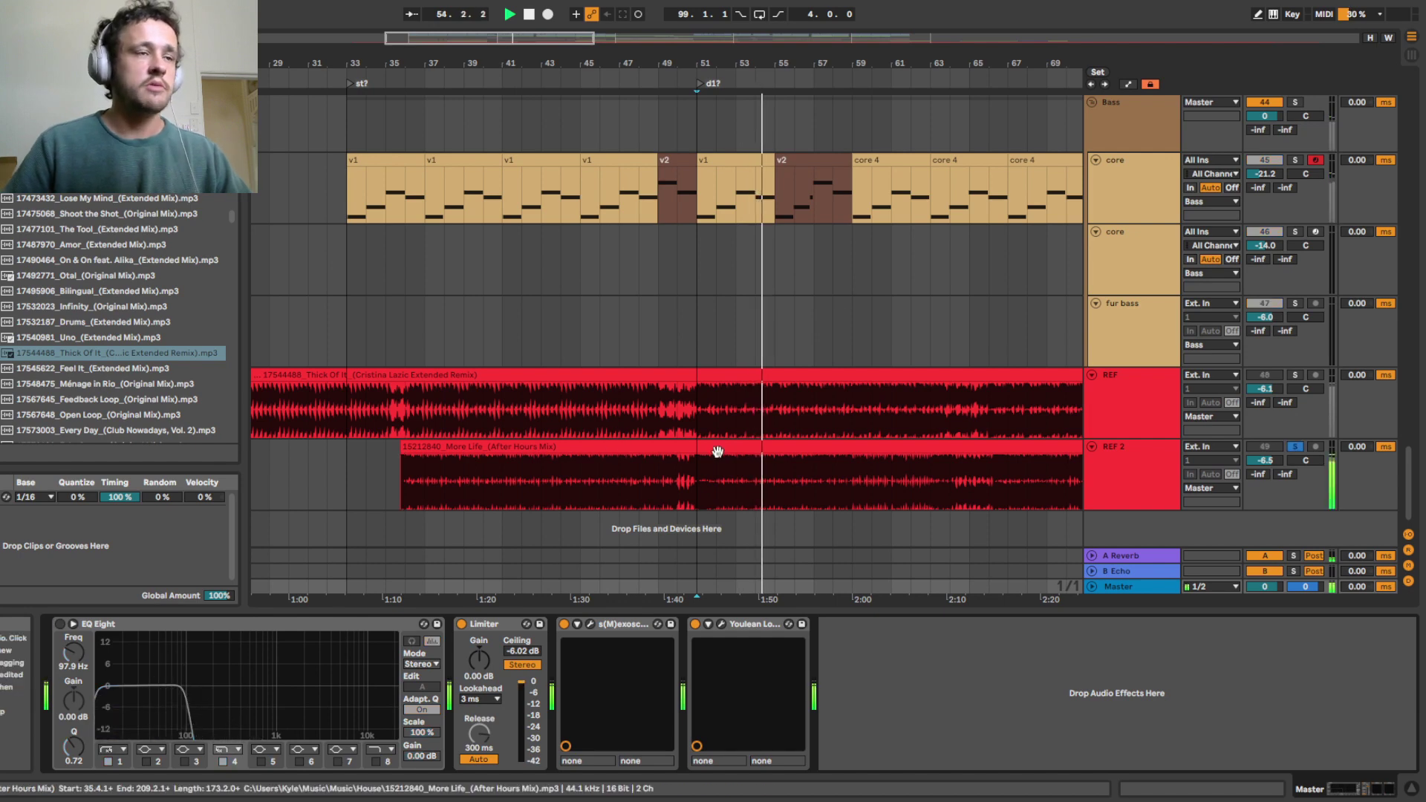
pyautogui.press('s')
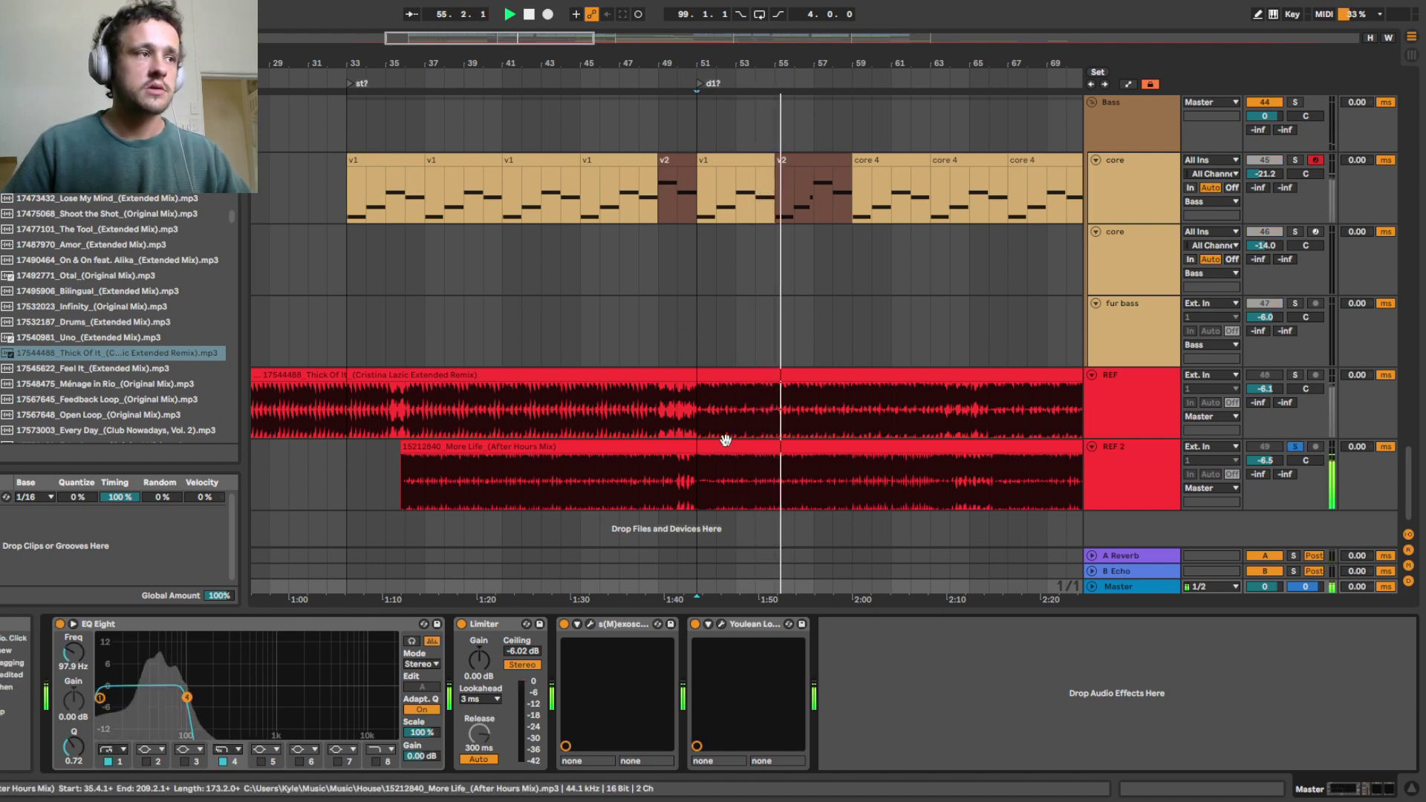
pyautogui.moveTo(186, 698); pyautogui.dragTo(387, 699)
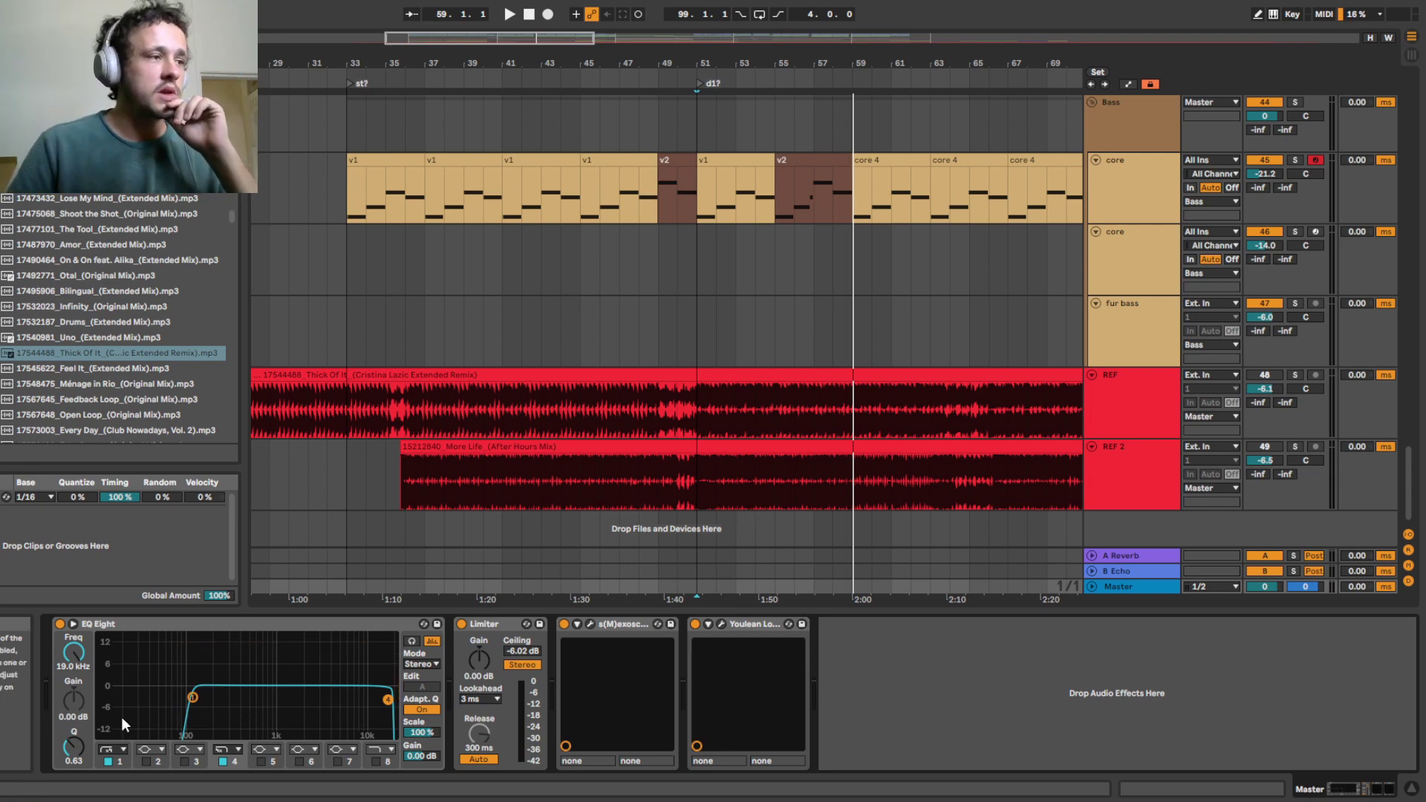
pyautogui.doubleClick(158, 712)
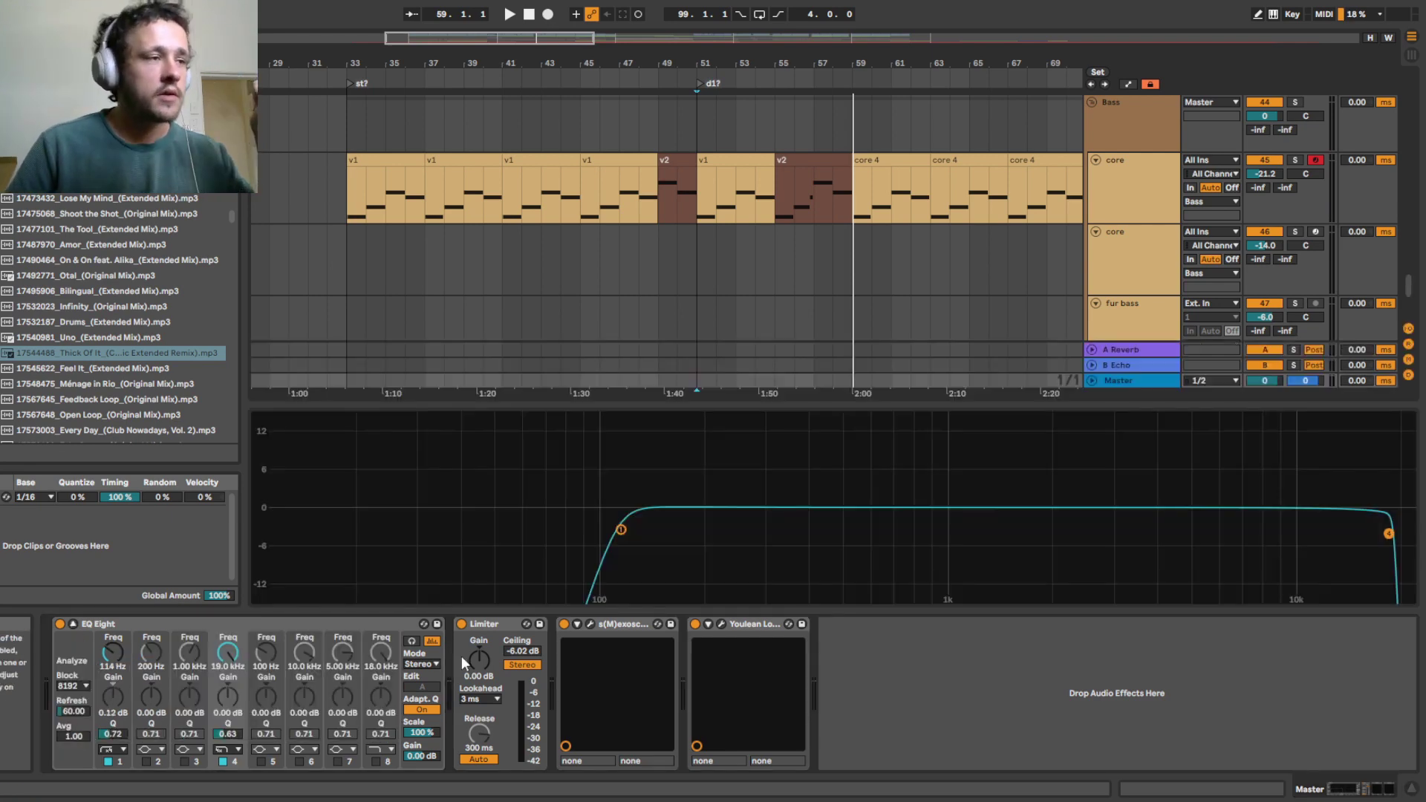
pyautogui.doubleClick(787, 453)
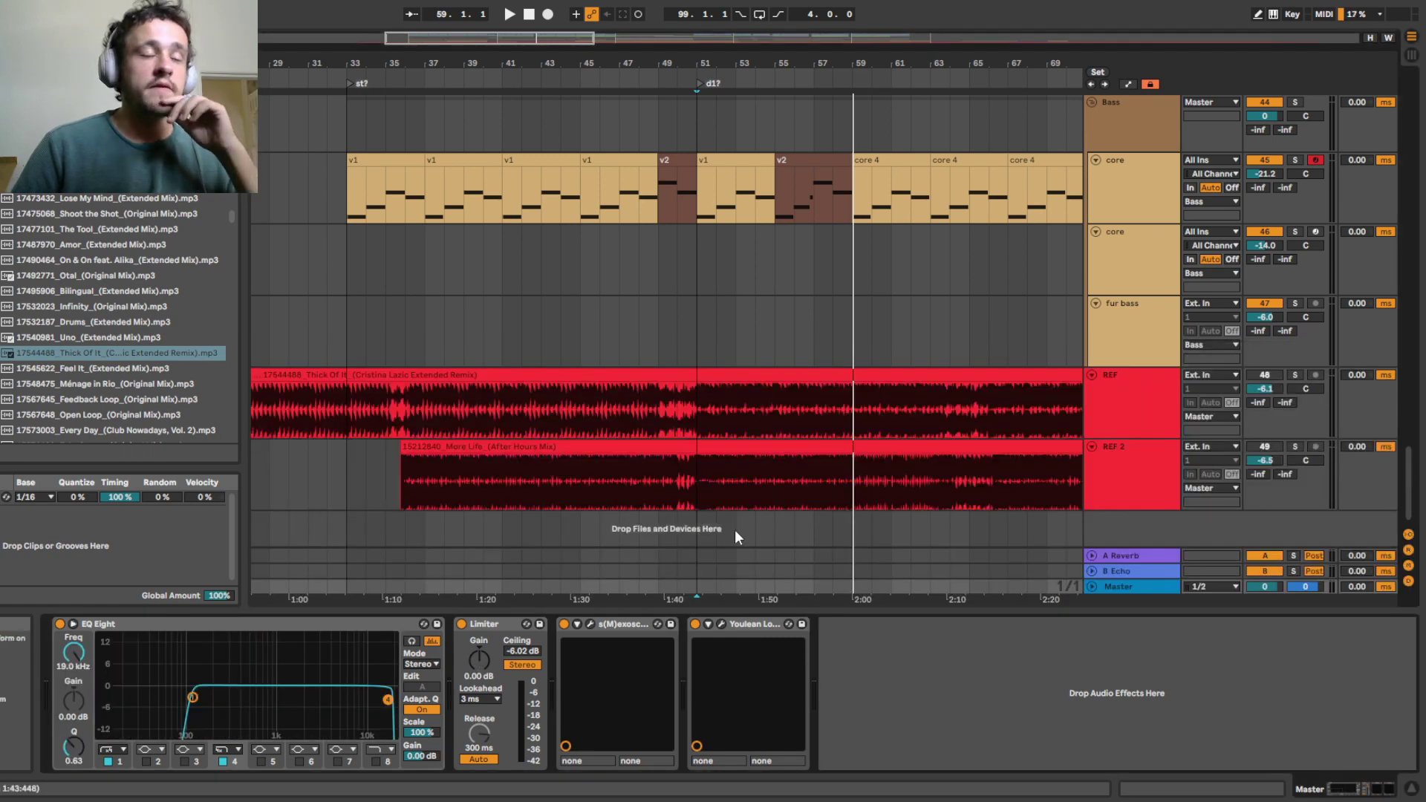
pyautogui.click(697, 587)
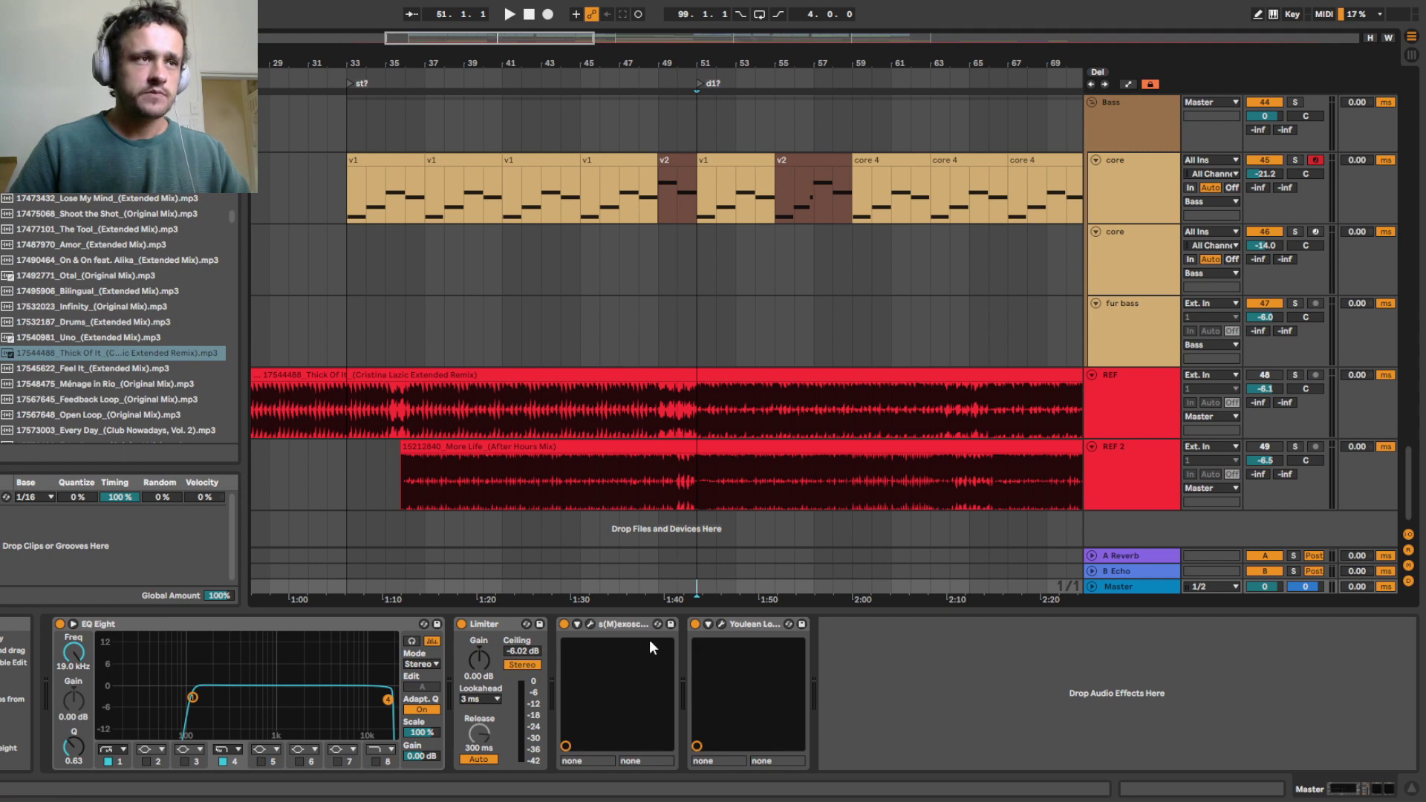
# Open and position the s(M)exoscope and Youlean Loudness Meter 2 windows, closing Youlean's settings panel
pyautogui.click(588, 624)
pyautogui.moveTo(1089, 61); pyautogui.dragTo(1098, 29)
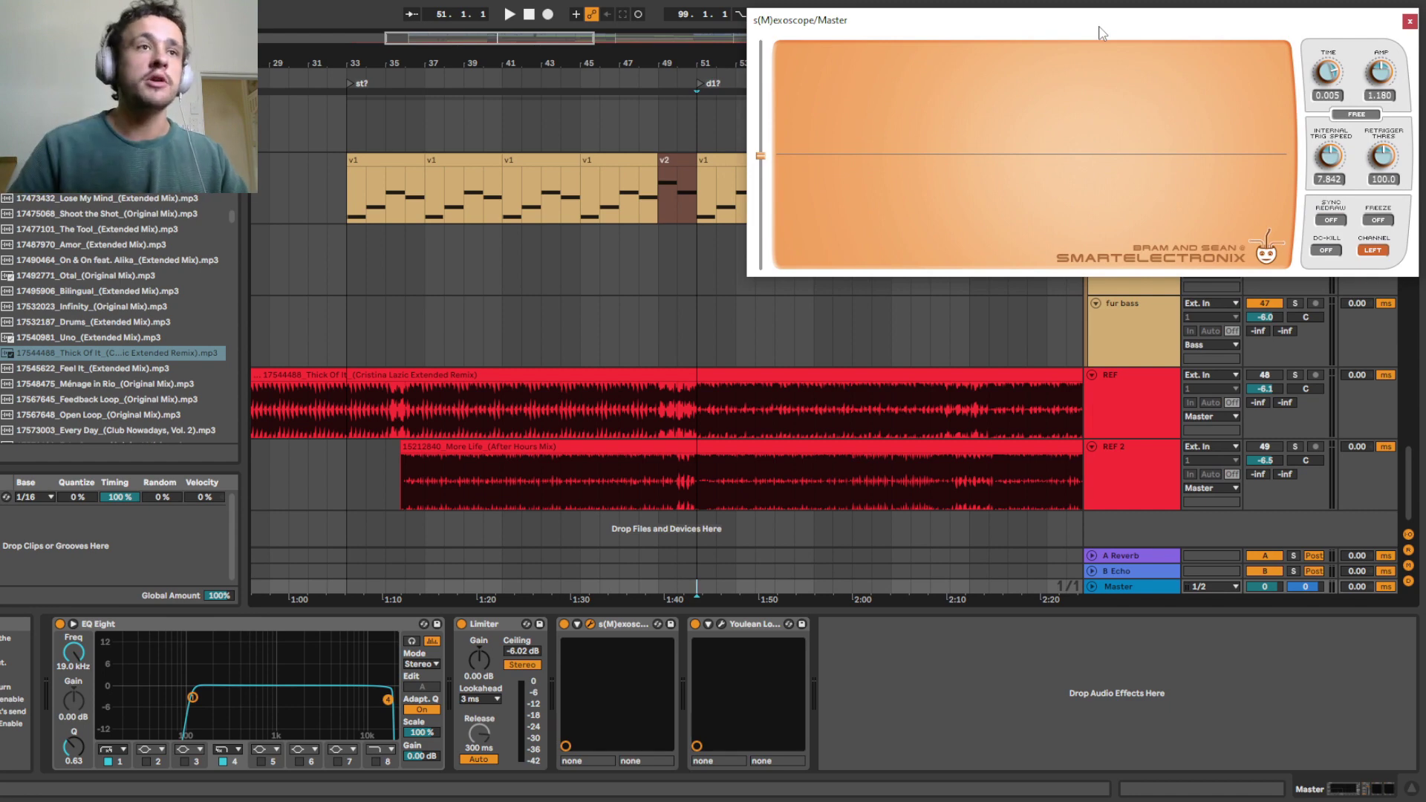
pyautogui.click(720, 624)
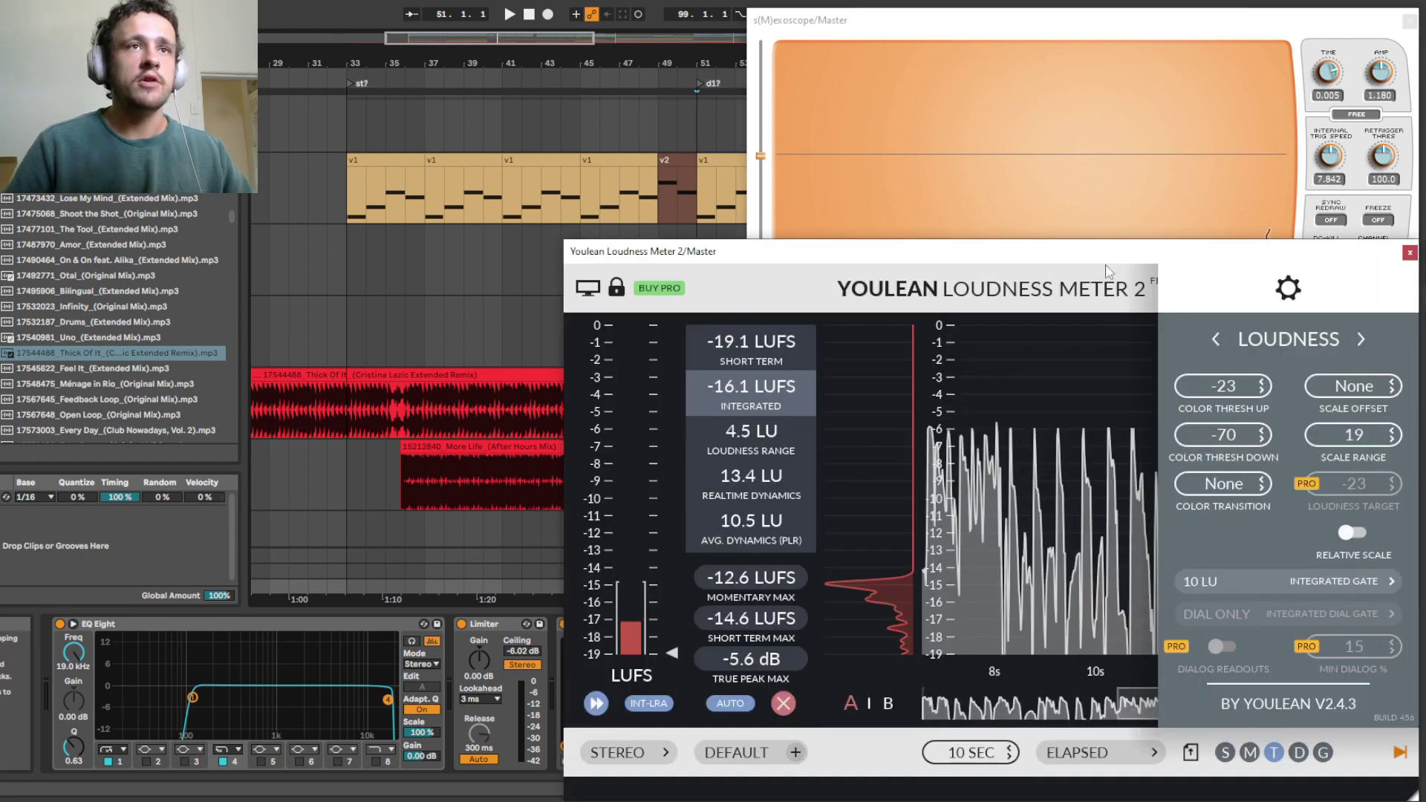
pyautogui.moveTo(1068, 257); pyautogui.dragTo(1023, 196)
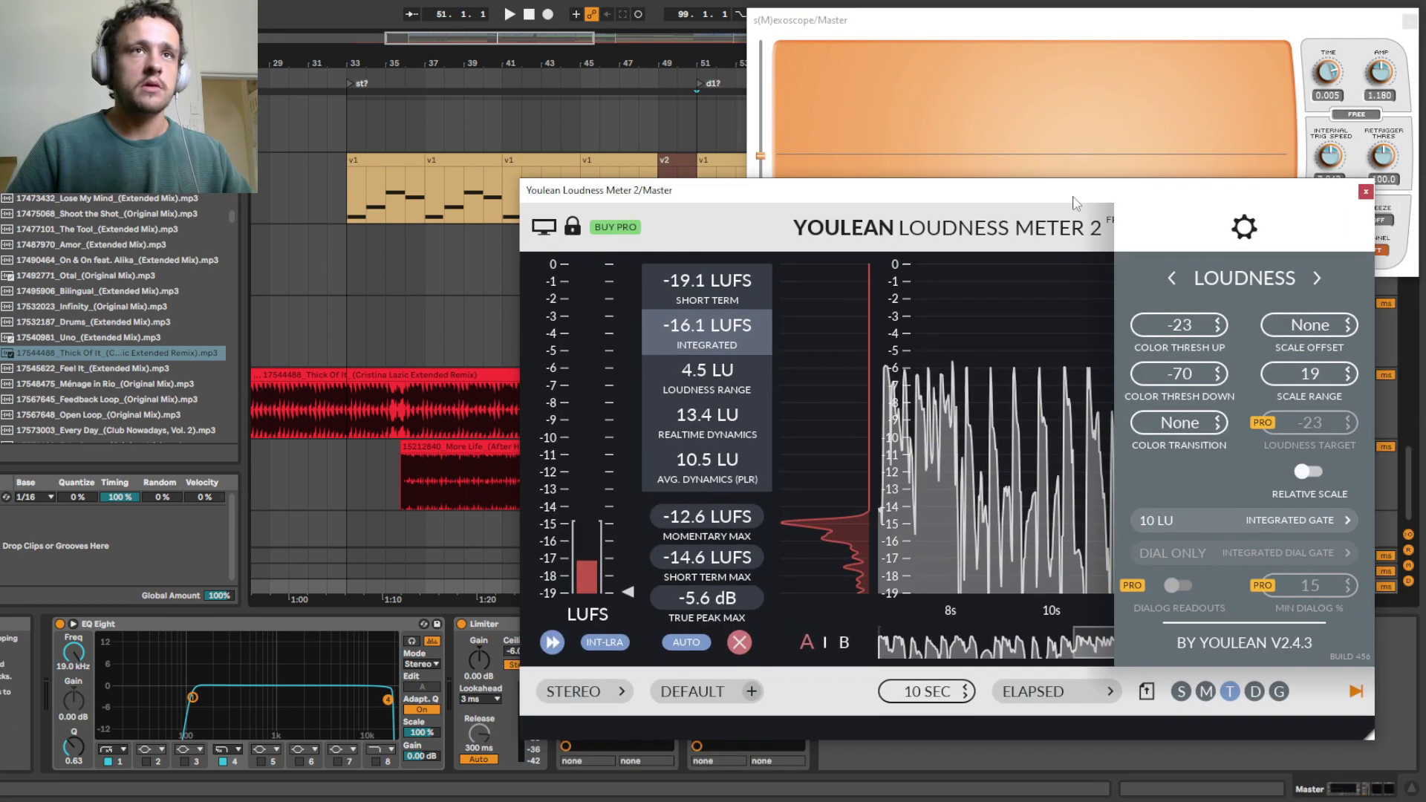
pyautogui.click(1244, 228)
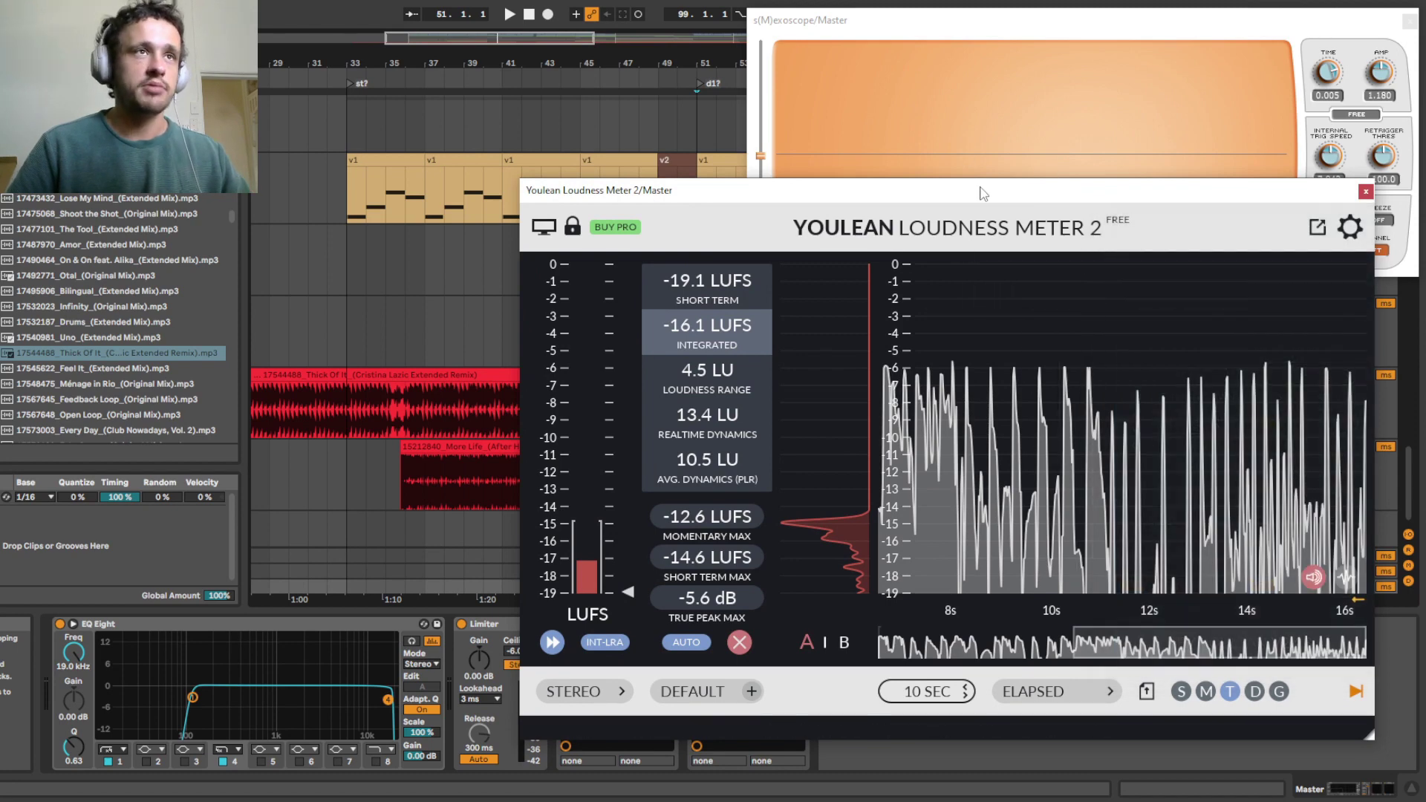
pyautogui.moveTo(984, 193); pyautogui.dragTo(1022, 229)
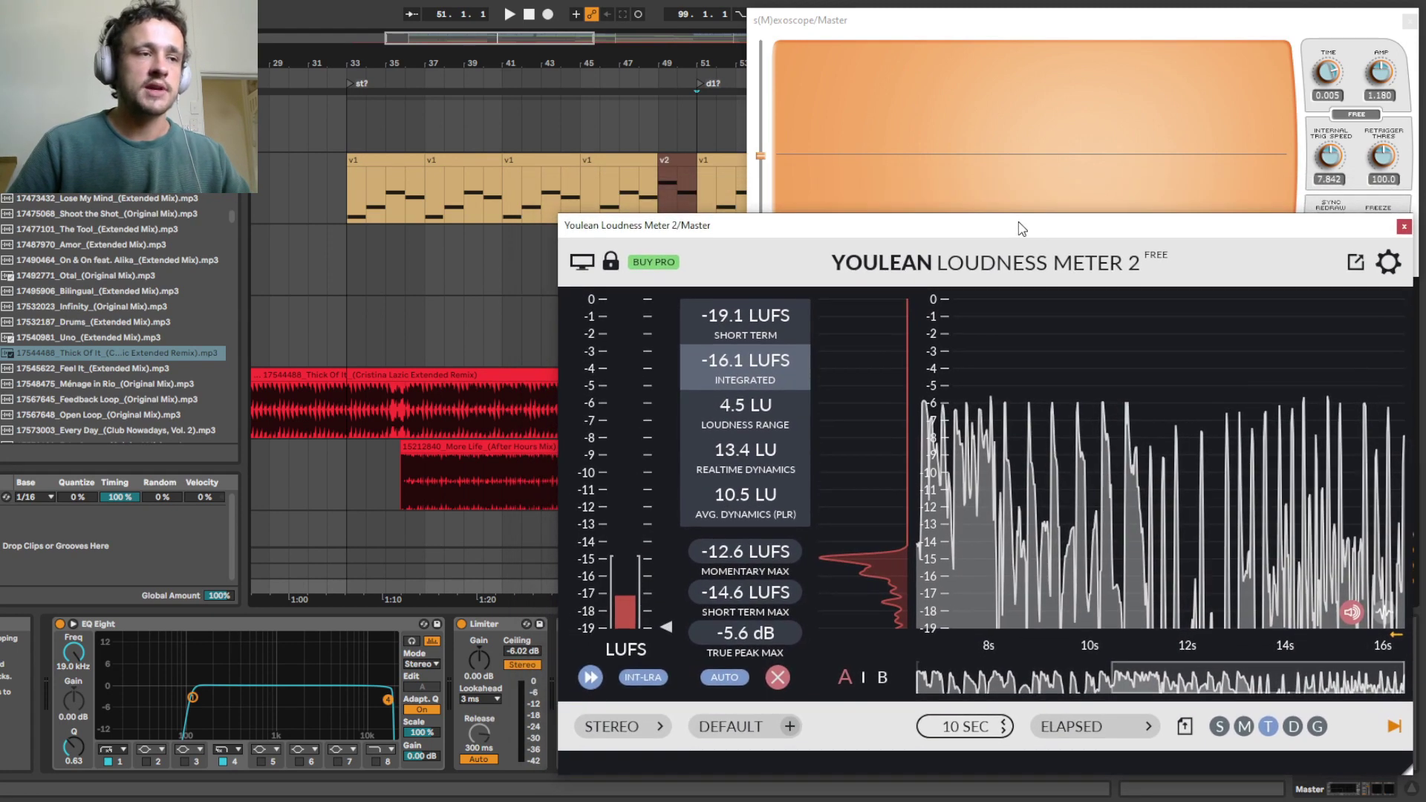
pyautogui.click(361, 621)
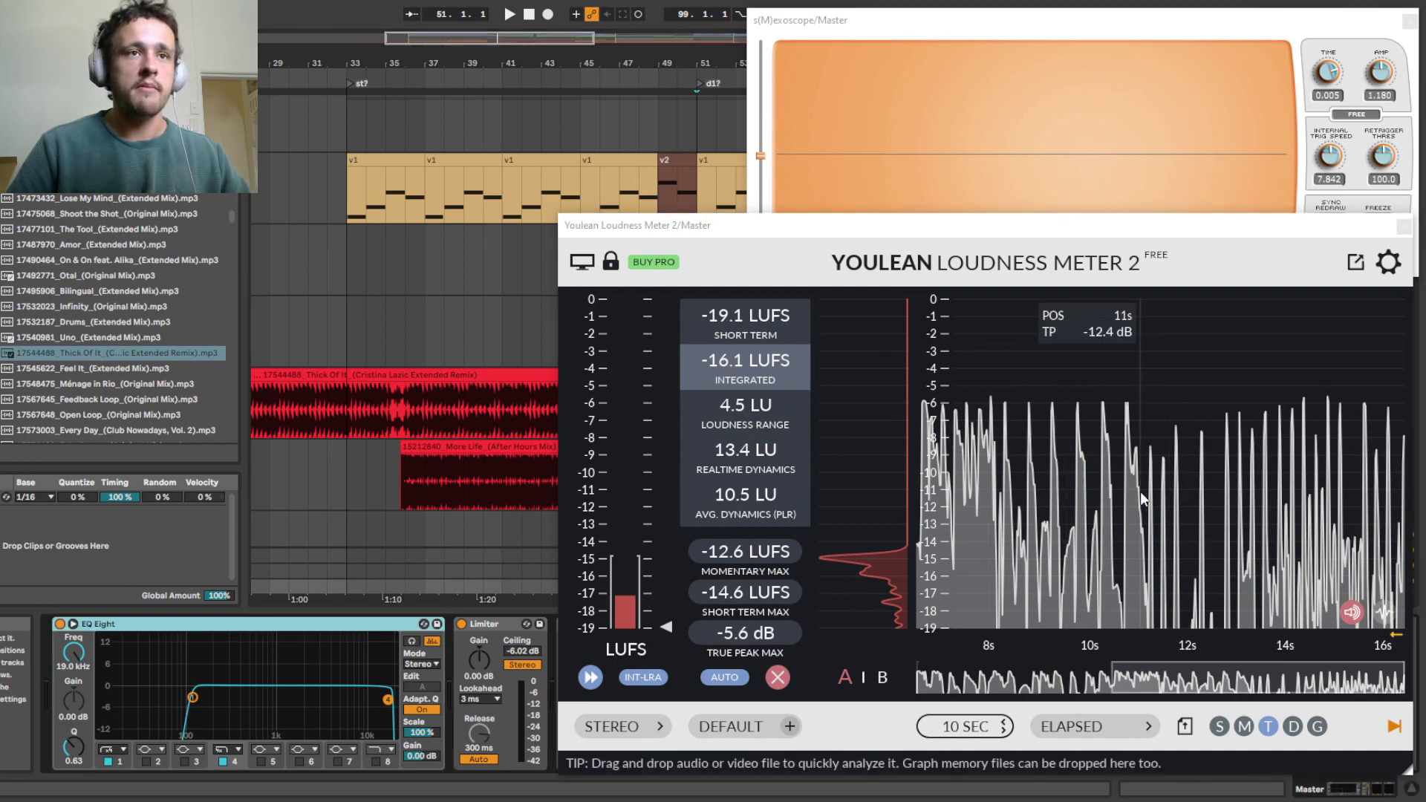
# Move the Youlean window to the upper left, play from about 1:40, and bypass the master EQ Eight
pyautogui.moveTo(878, 235); pyautogui.dragTo(258, 22)
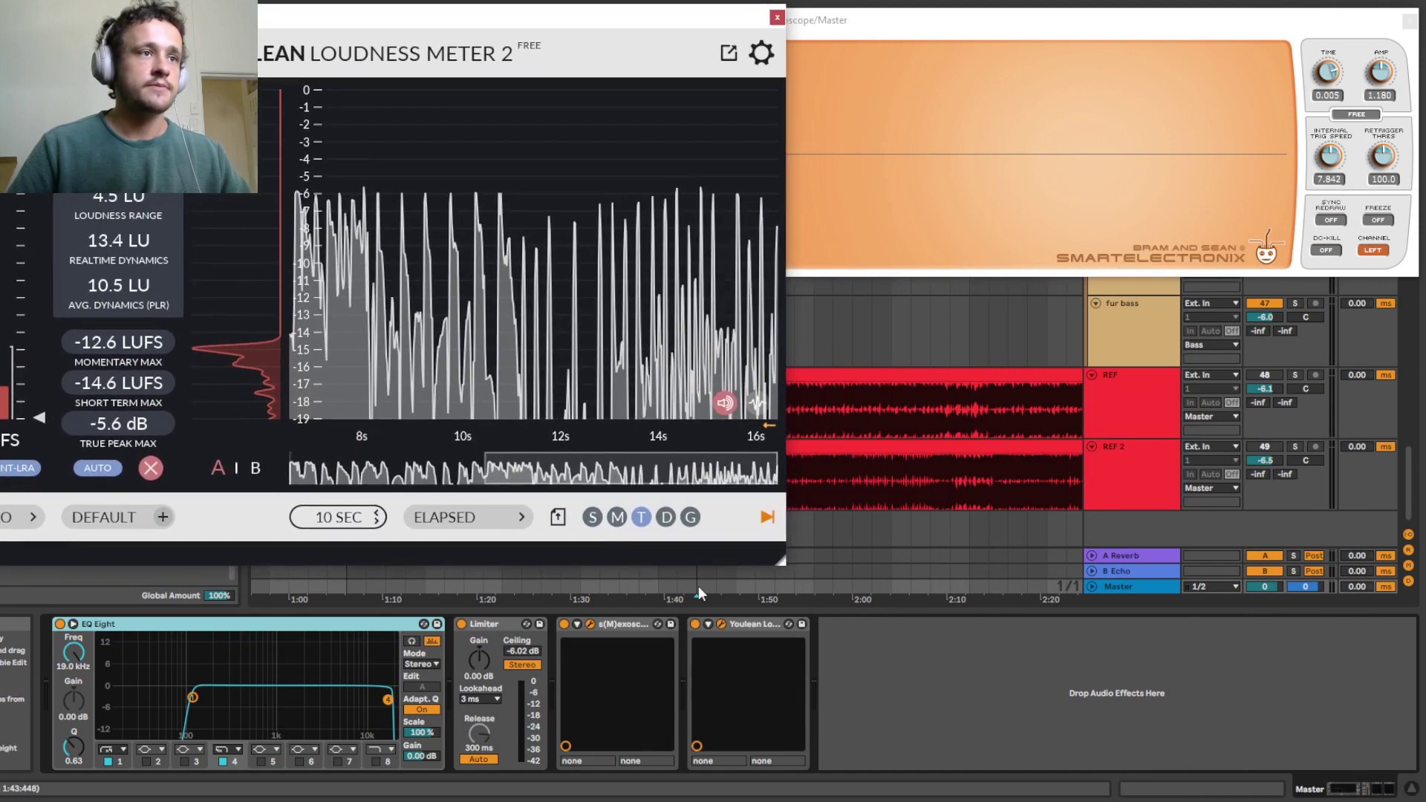
pyautogui.click(698, 586)
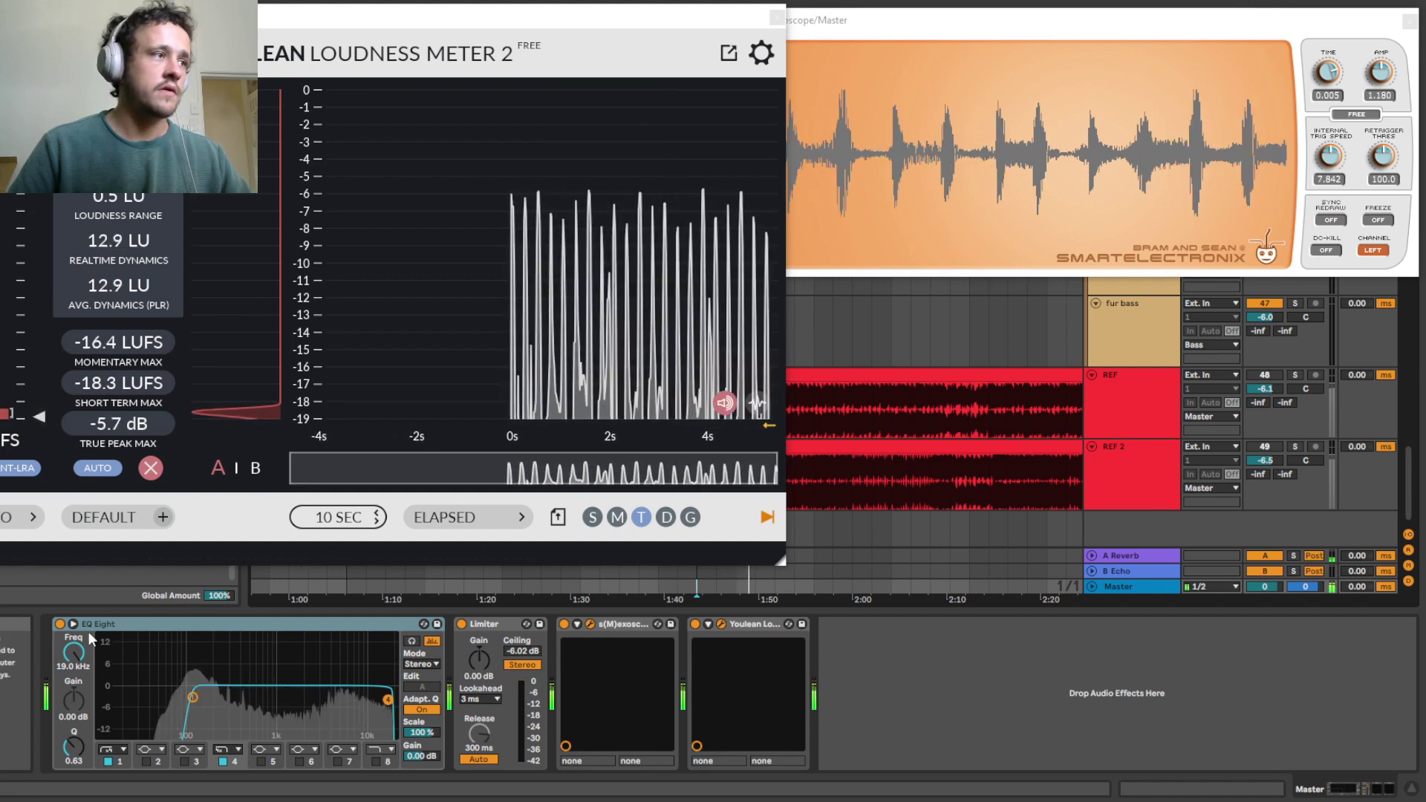
pyautogui.click(60, 624)
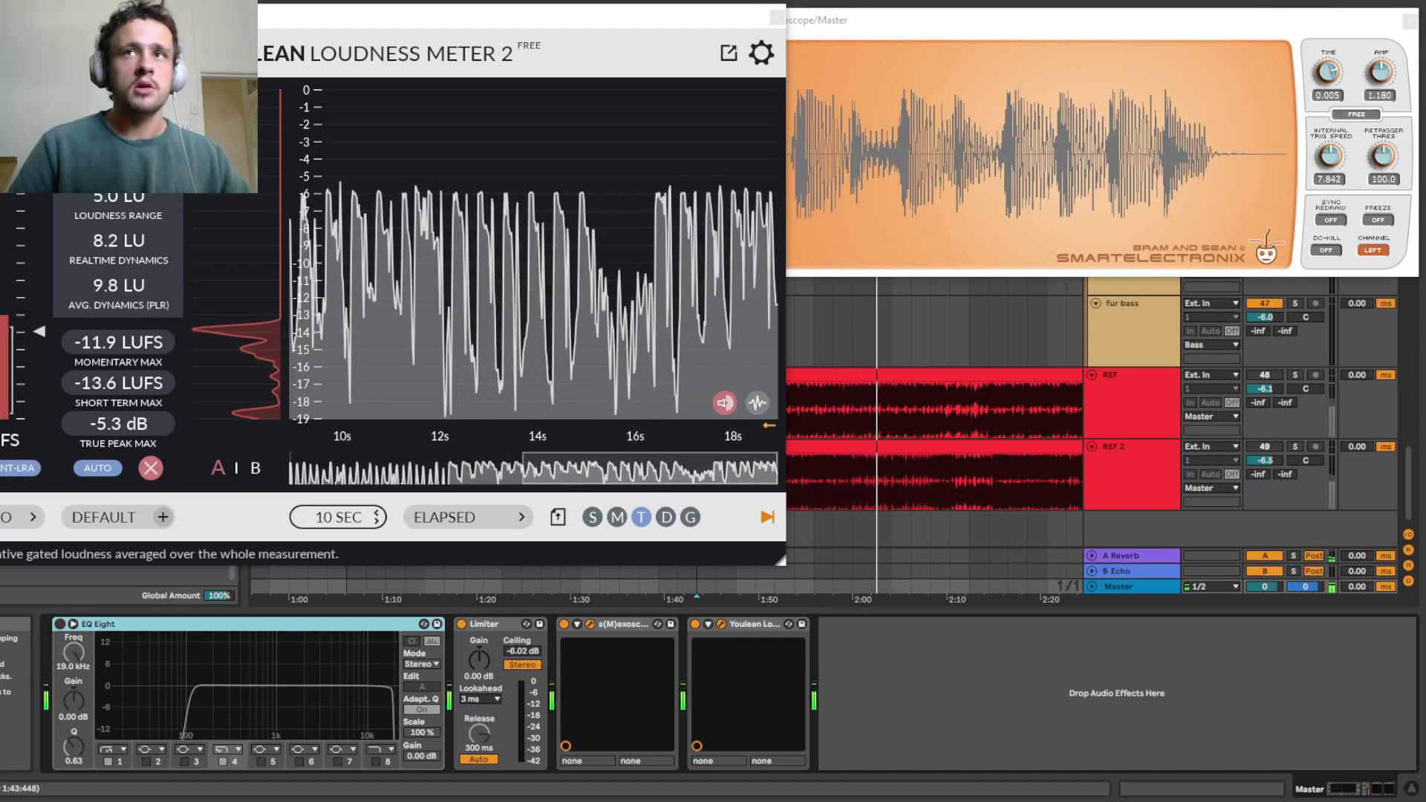
# Re-measure soloed REF 2 in Youlean, bring s(M)exoscope to the front, and select EQ Eight
pyautogui.press('space')
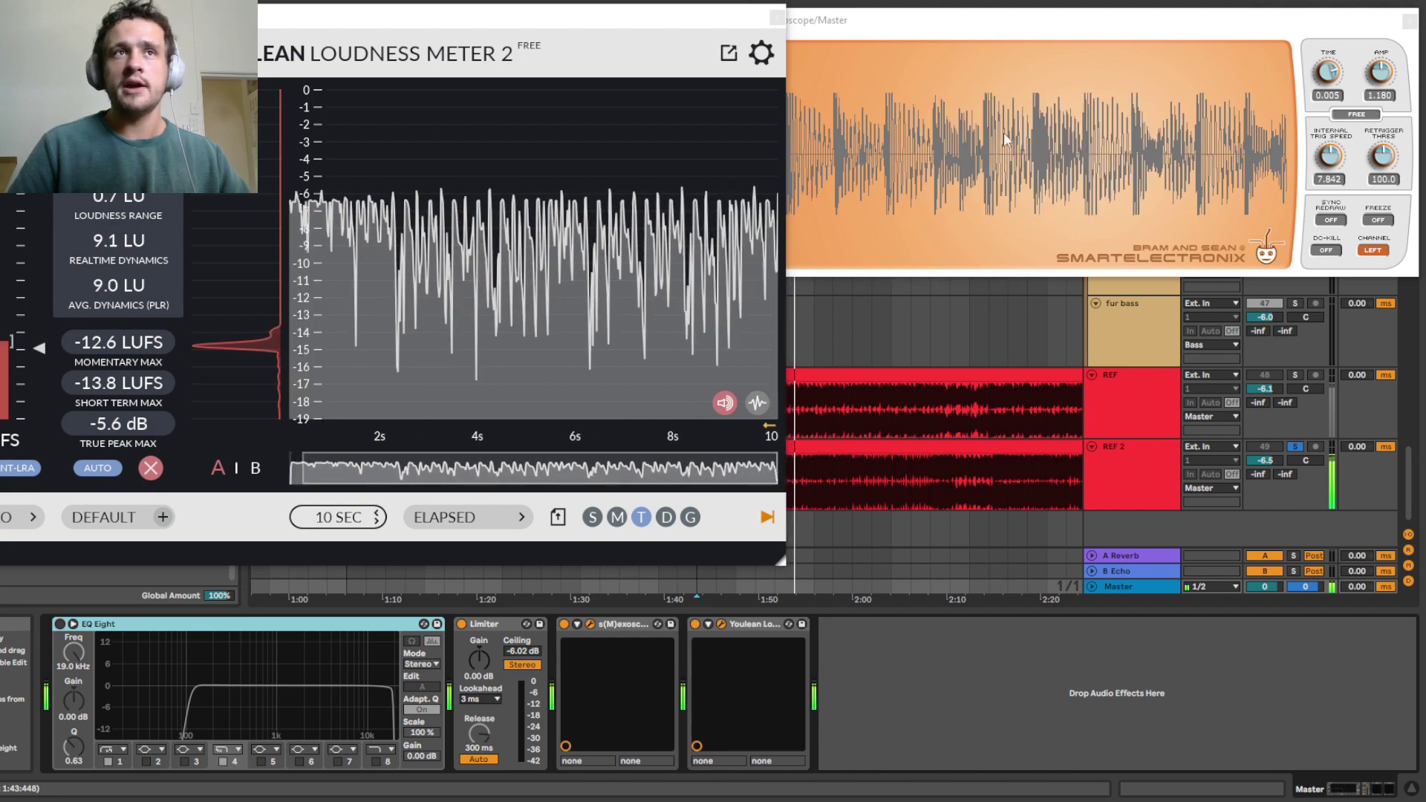
pyautogui.moveTo(545, 358)
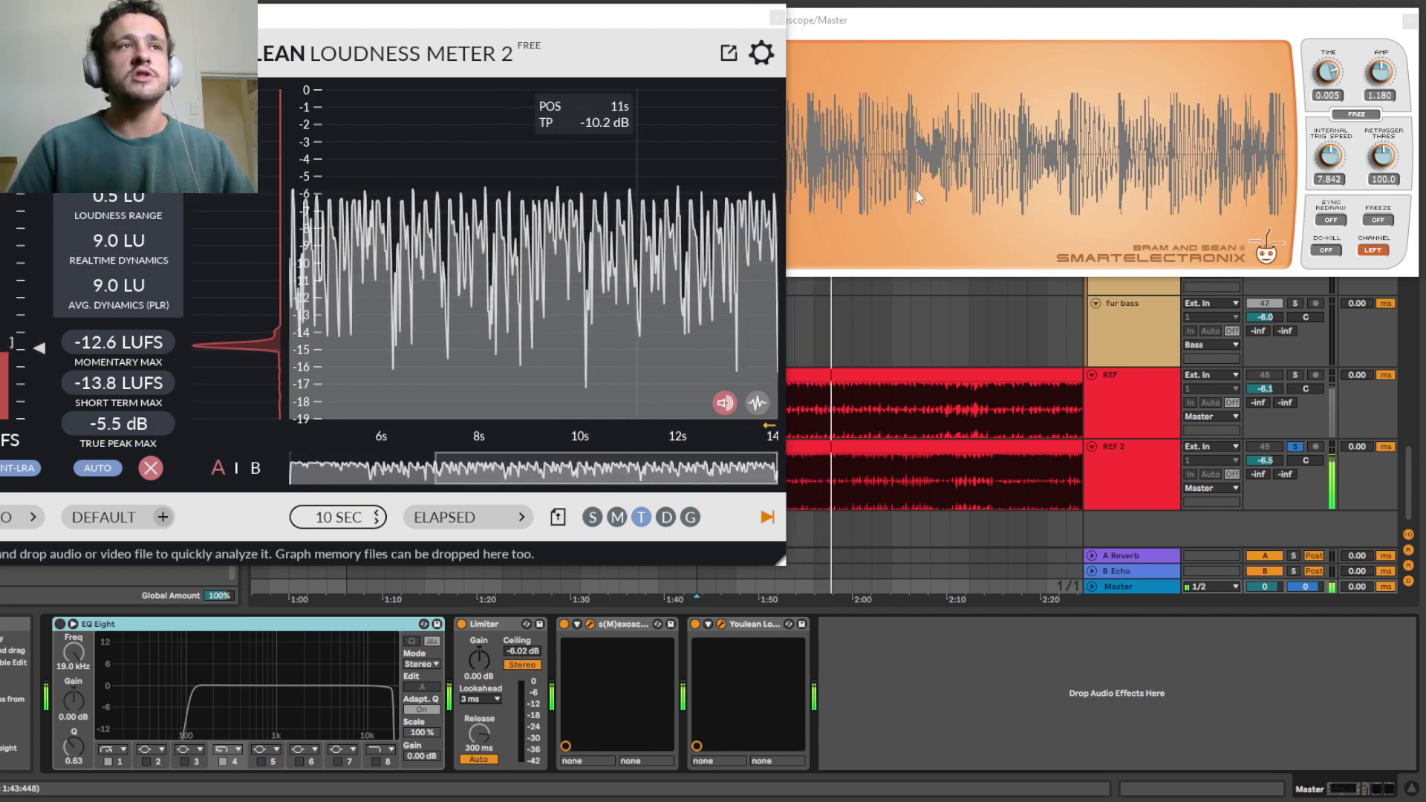
pyautogui.moveTo(915, 20); pyautogui.dragTo(930, 15)
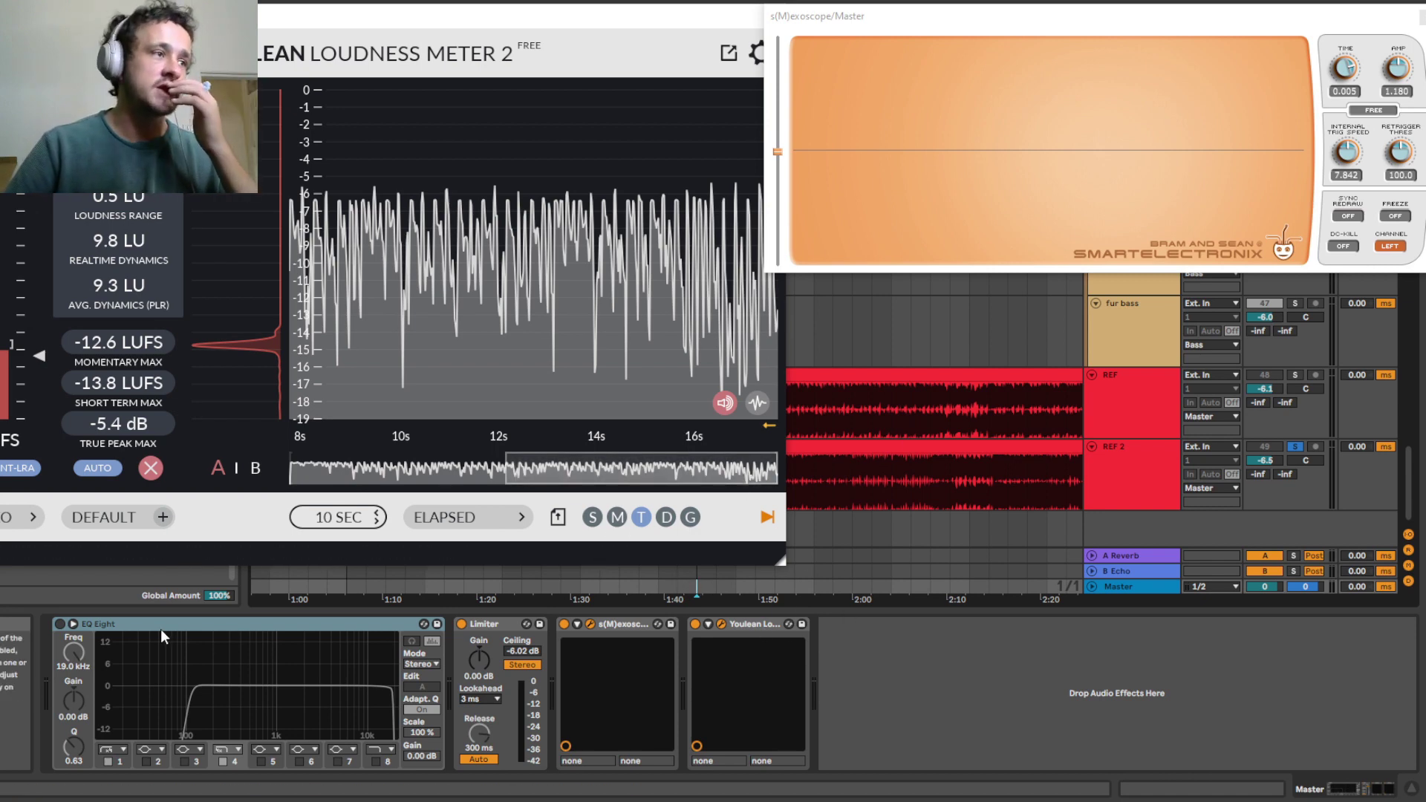
pyautogui.click(211, 663)
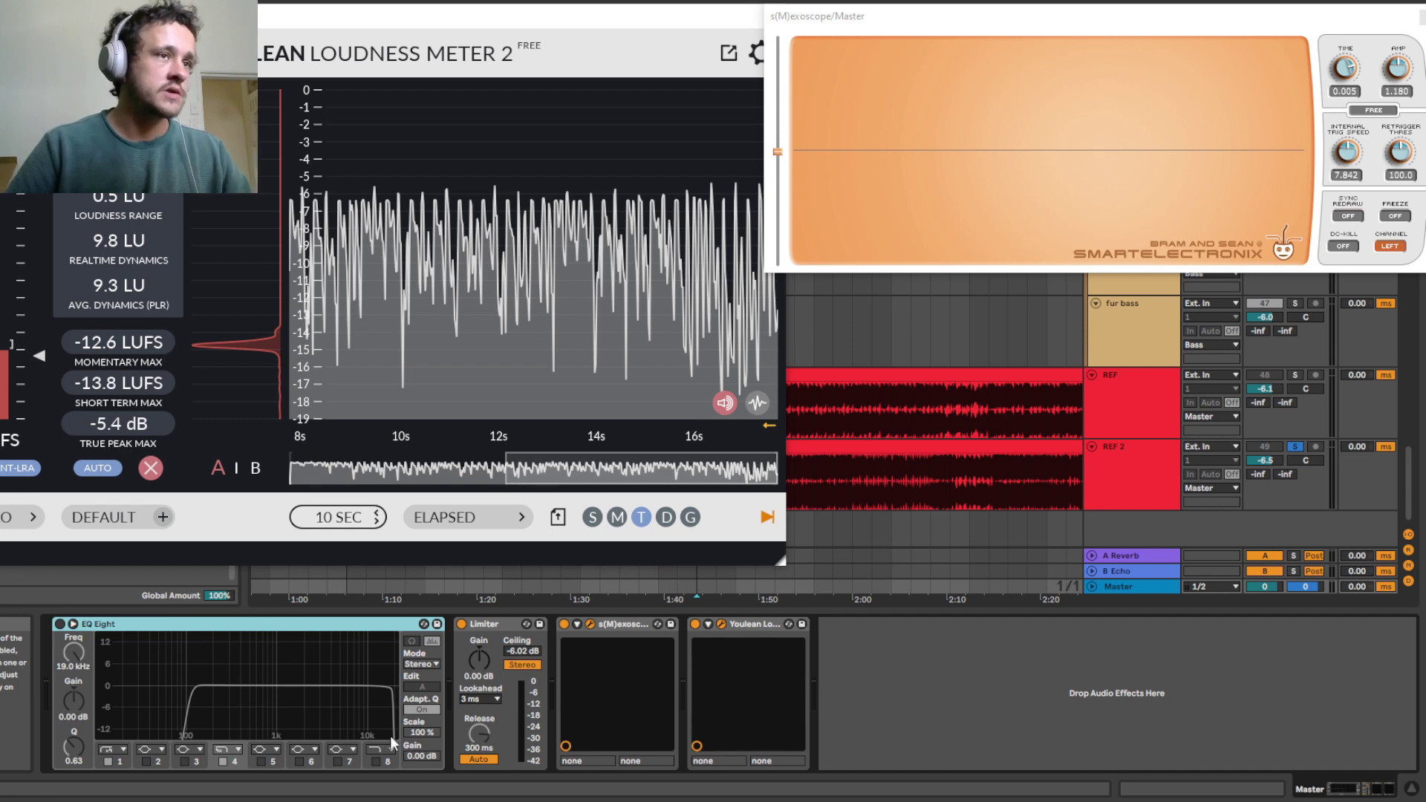
# Enable the master EQ Eight, narrow it to 10–141 Hz sub-bass, and play the track
pyautogui.press('space')
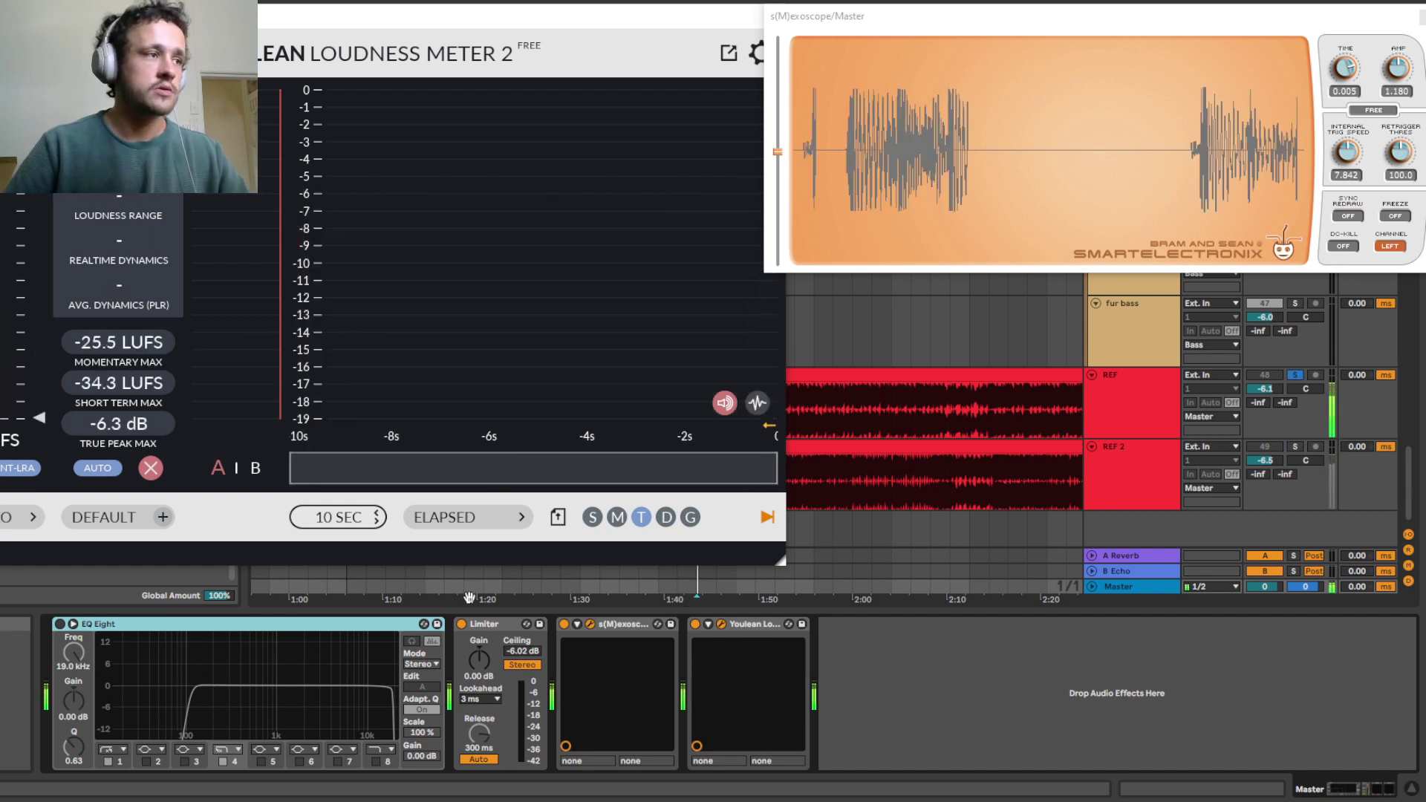
pyautogui.click(60, 624)
pyautogui.click(193, 698)
pyautogui.moveTo(199, 701); pyautogui.dragTo(100, 696)
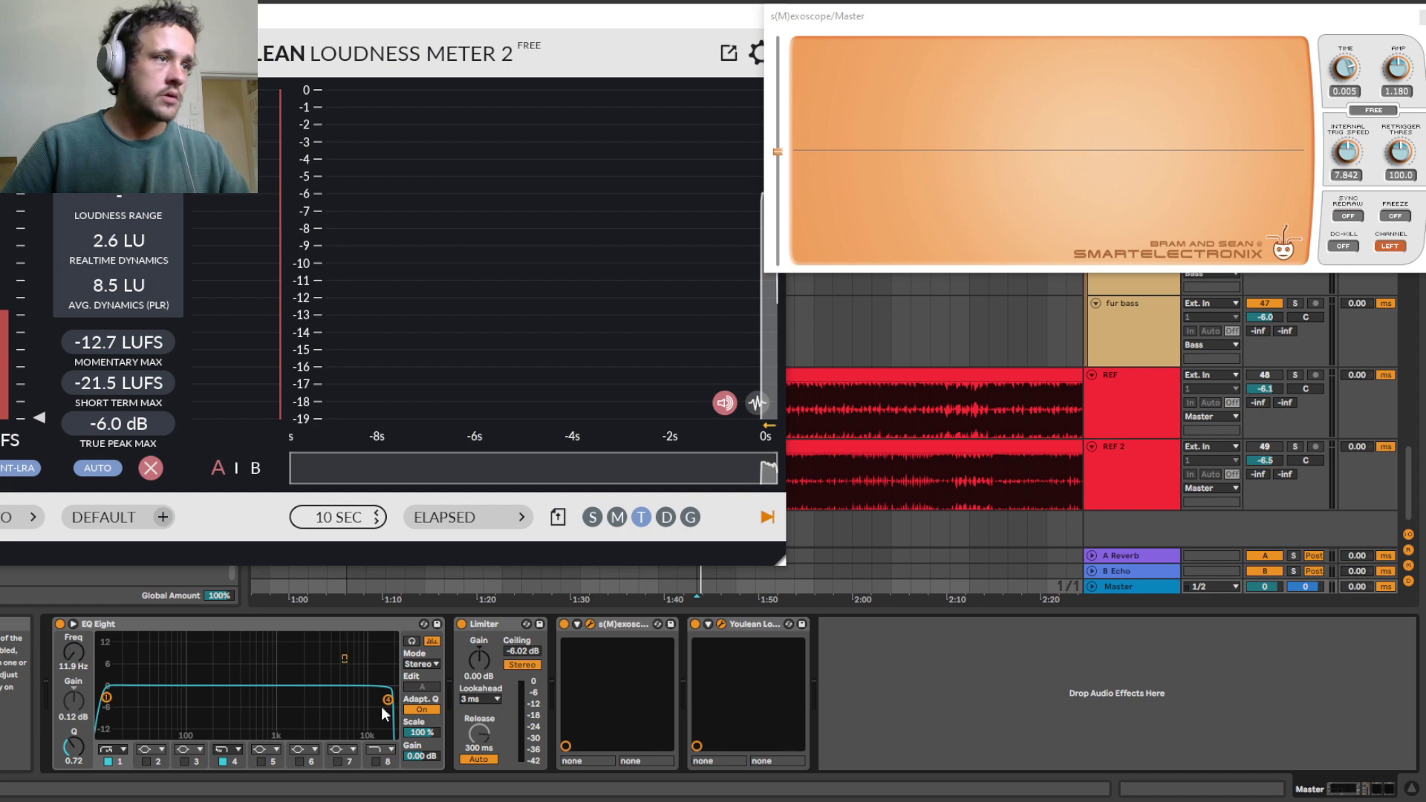
pyautogui.moveTo(388, 699); pyautogui.dragTo(200, 698)
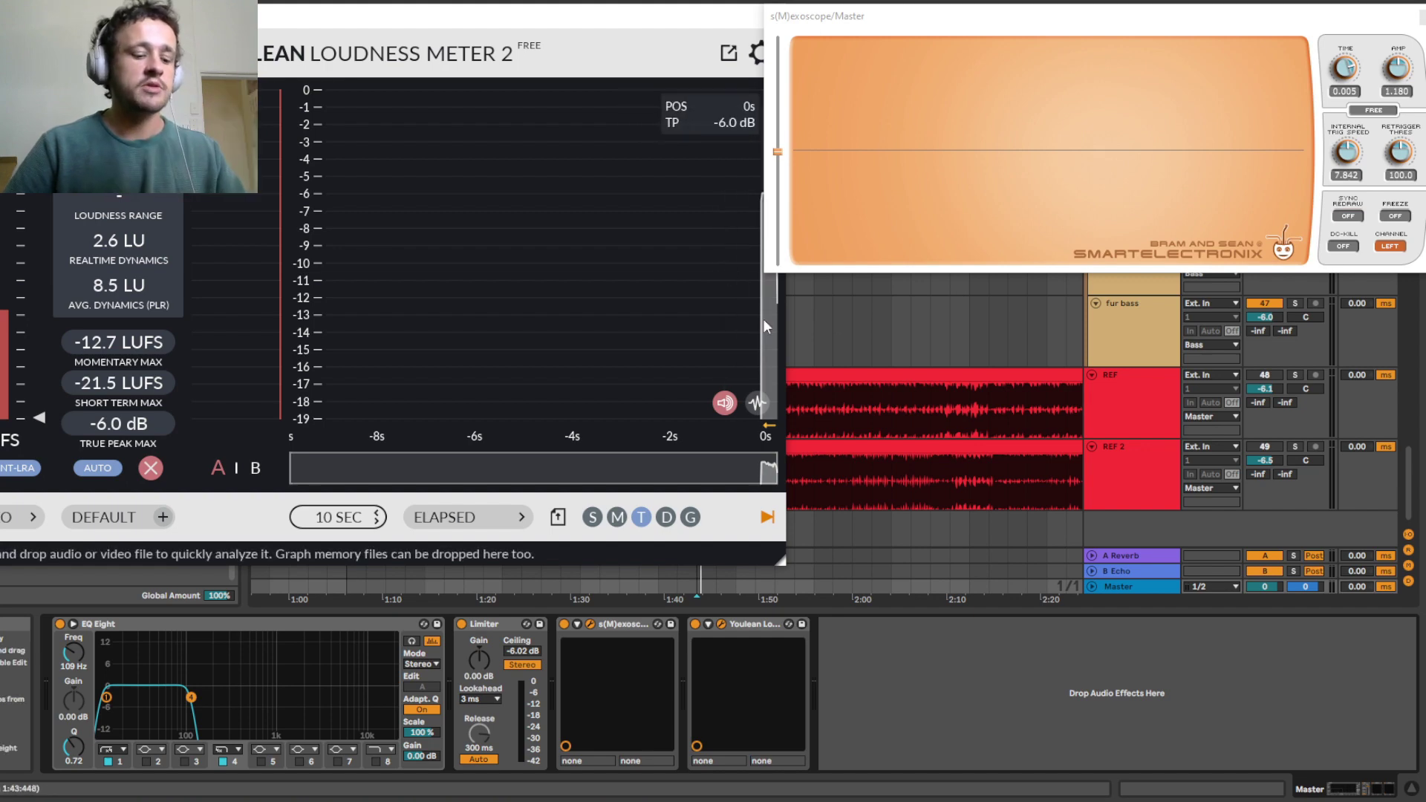
pyautogui.press('space')
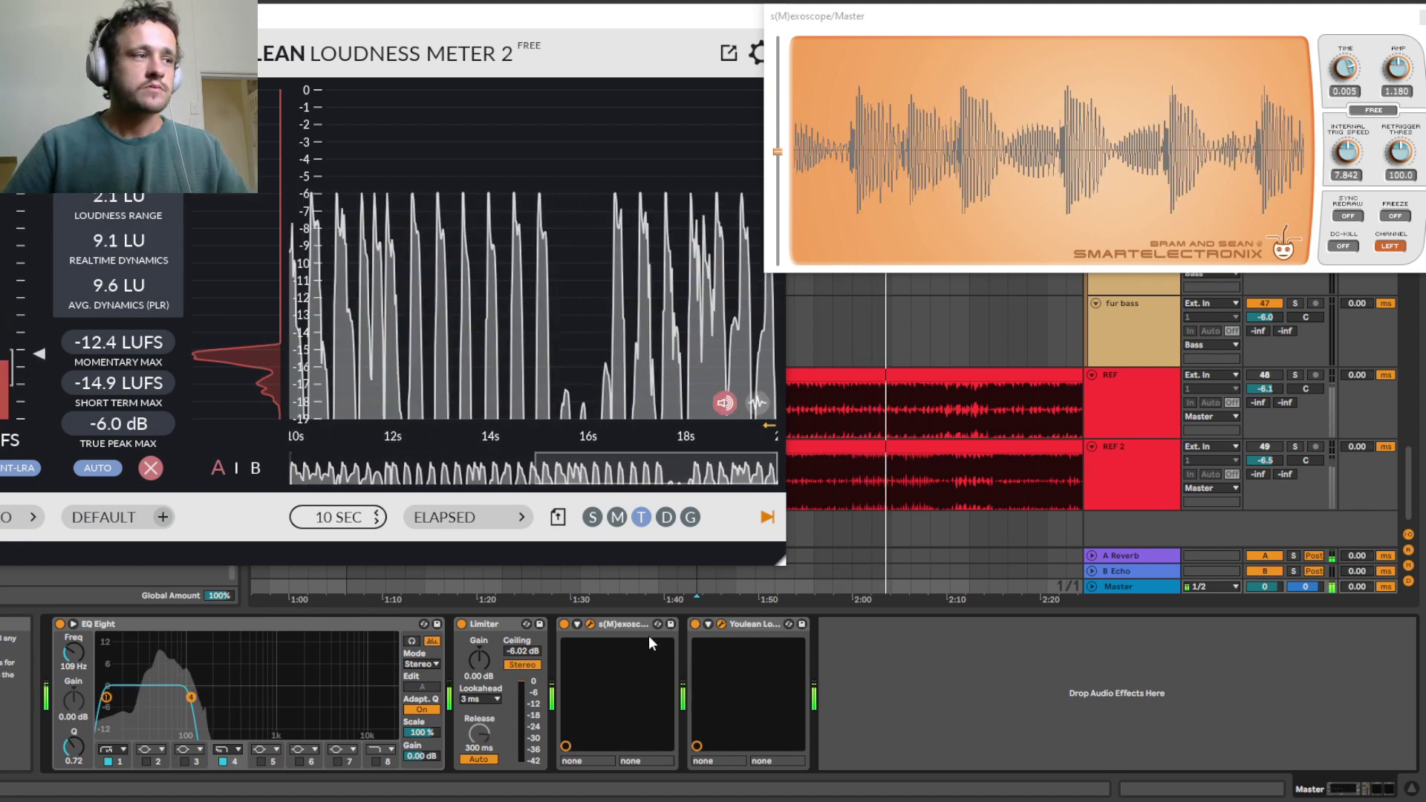
# Slide the EQ Eight band-pass up to about 598 Hz–1.86 kHz and replay to hear the mids
pyautogui.moveTo(191, 697); pyautogui.dragTo(300, 698)
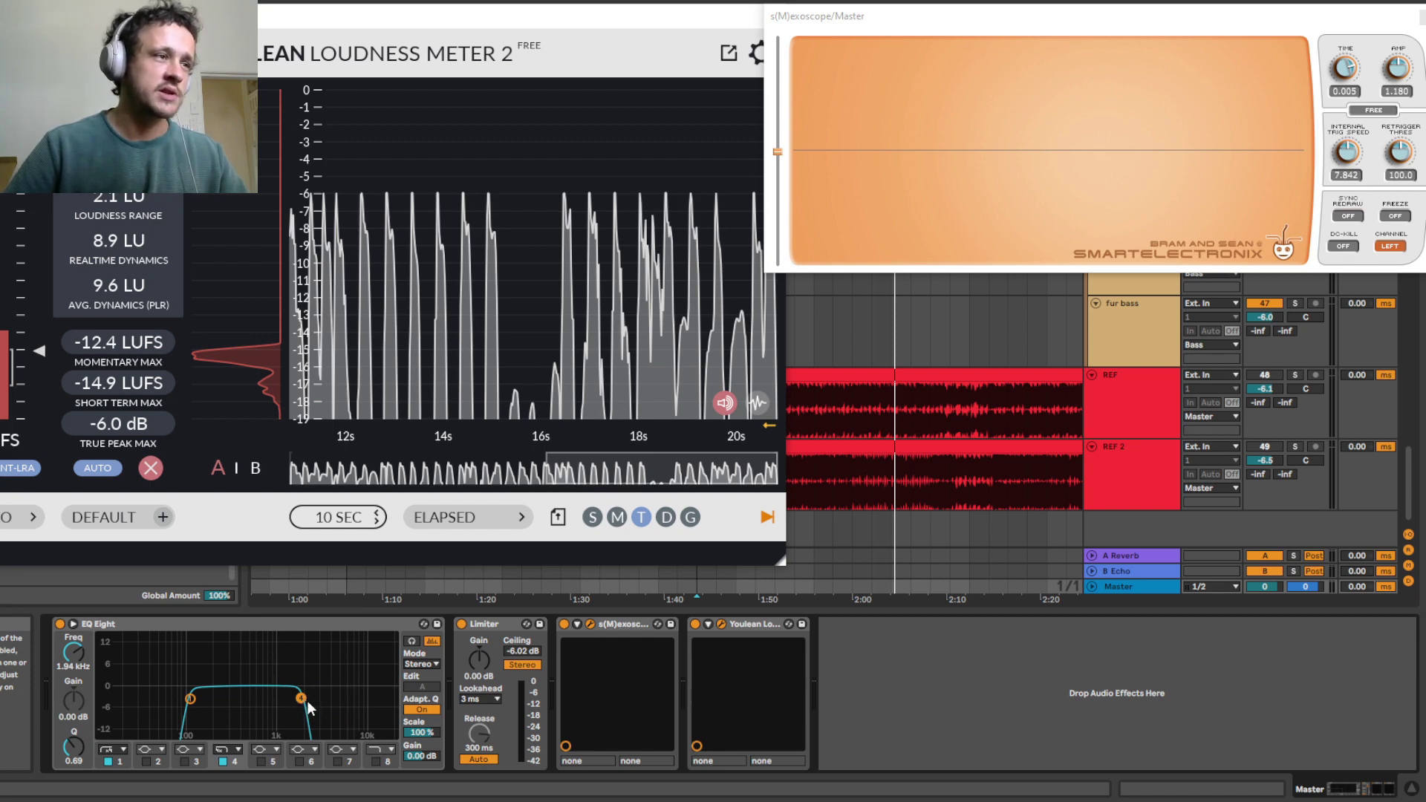
pyautogui.moveTo(306, 702); pyautogui.dragTo(304, 701)
pyautogui.press('space')
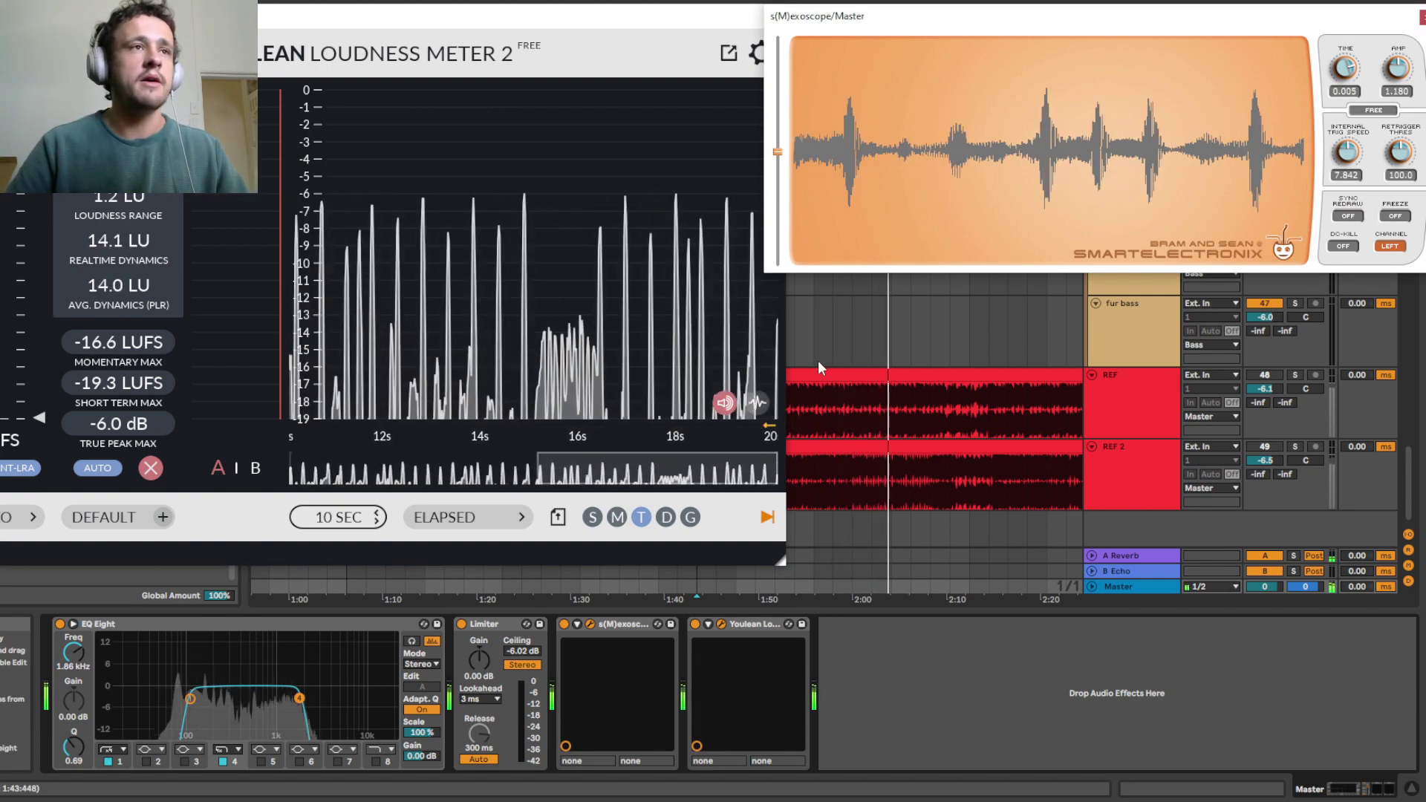
pyautogui.press('space')
pyautogui.press('space')
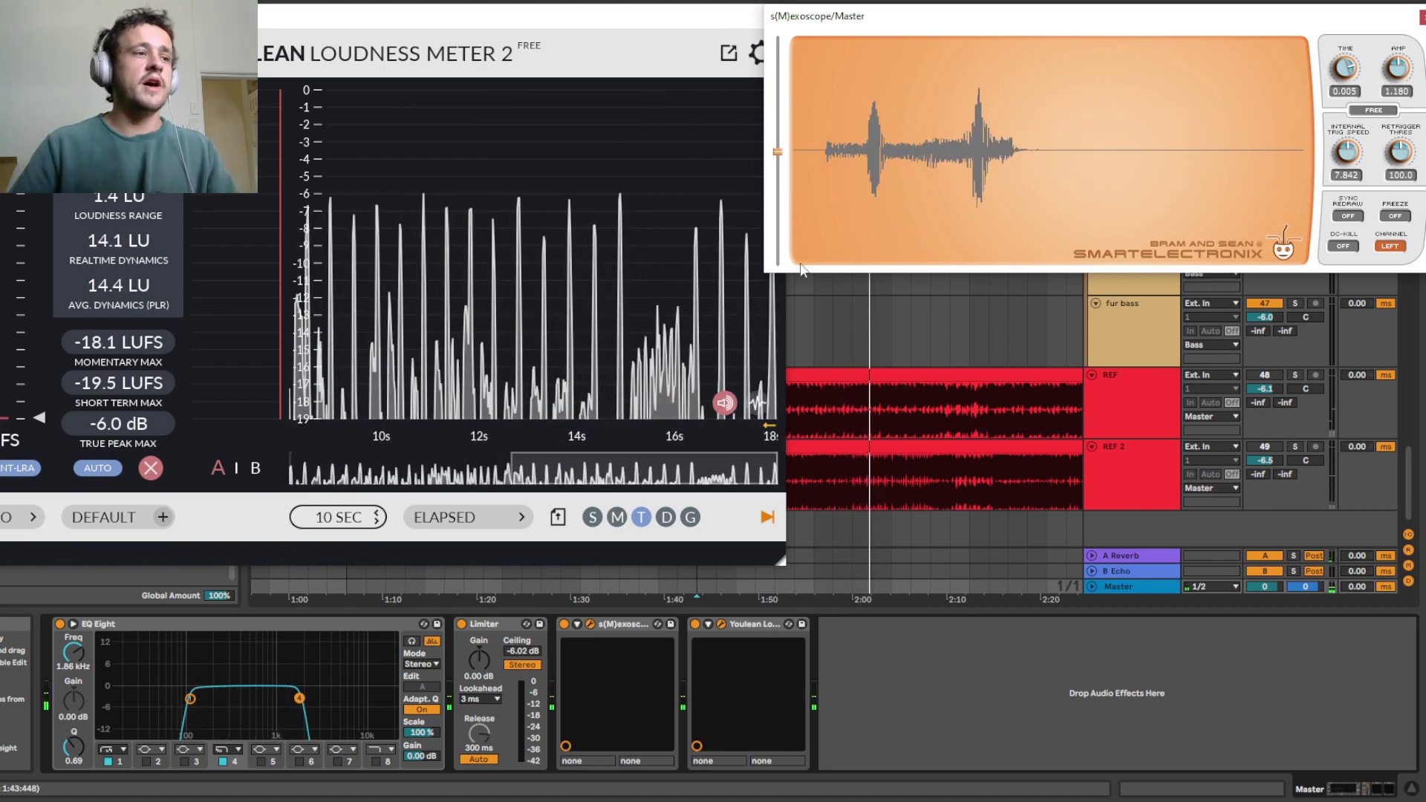
# Restart playback from the start marker several times to compare loudness, then stop
pyautogui.press('space')
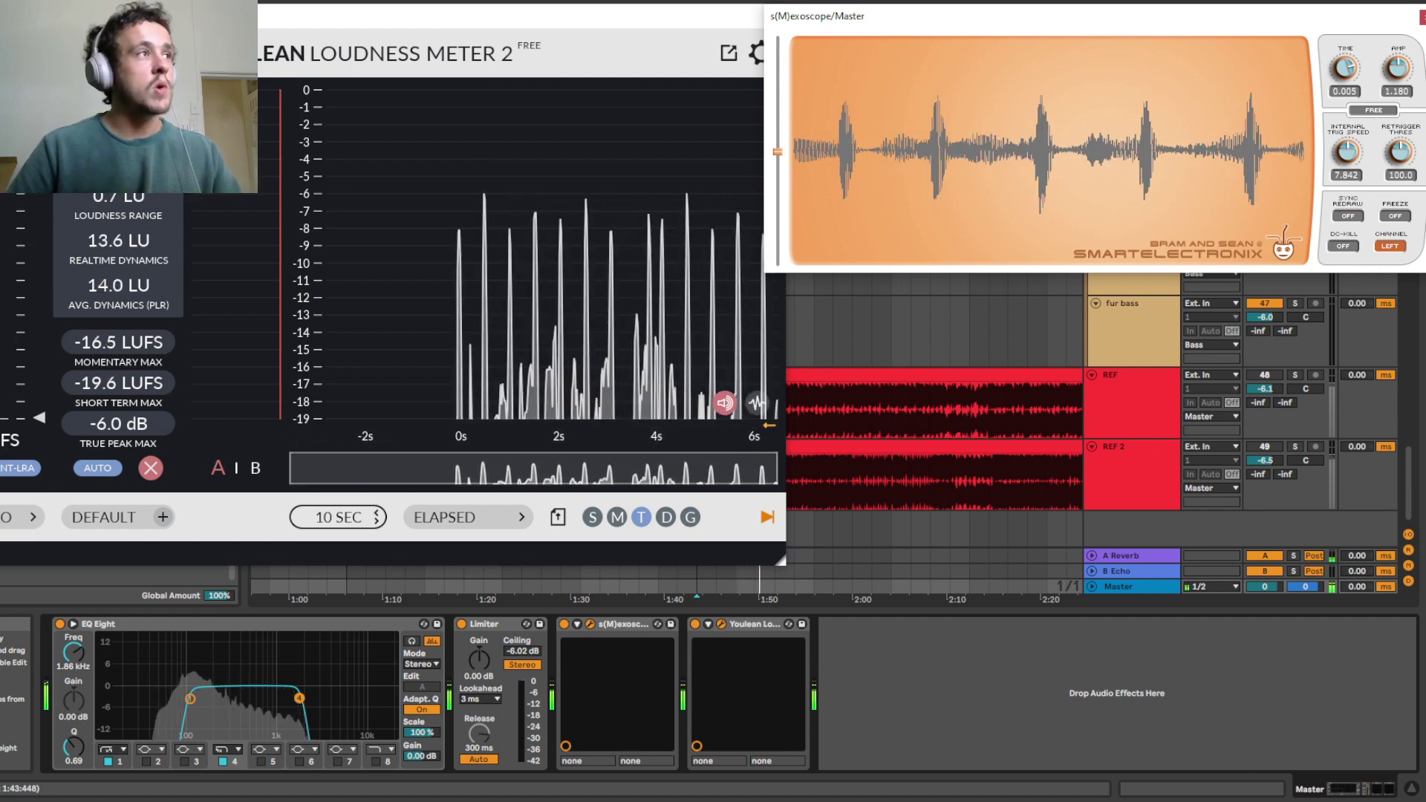
pyautogui.press('space')
pyautogui.press('space')
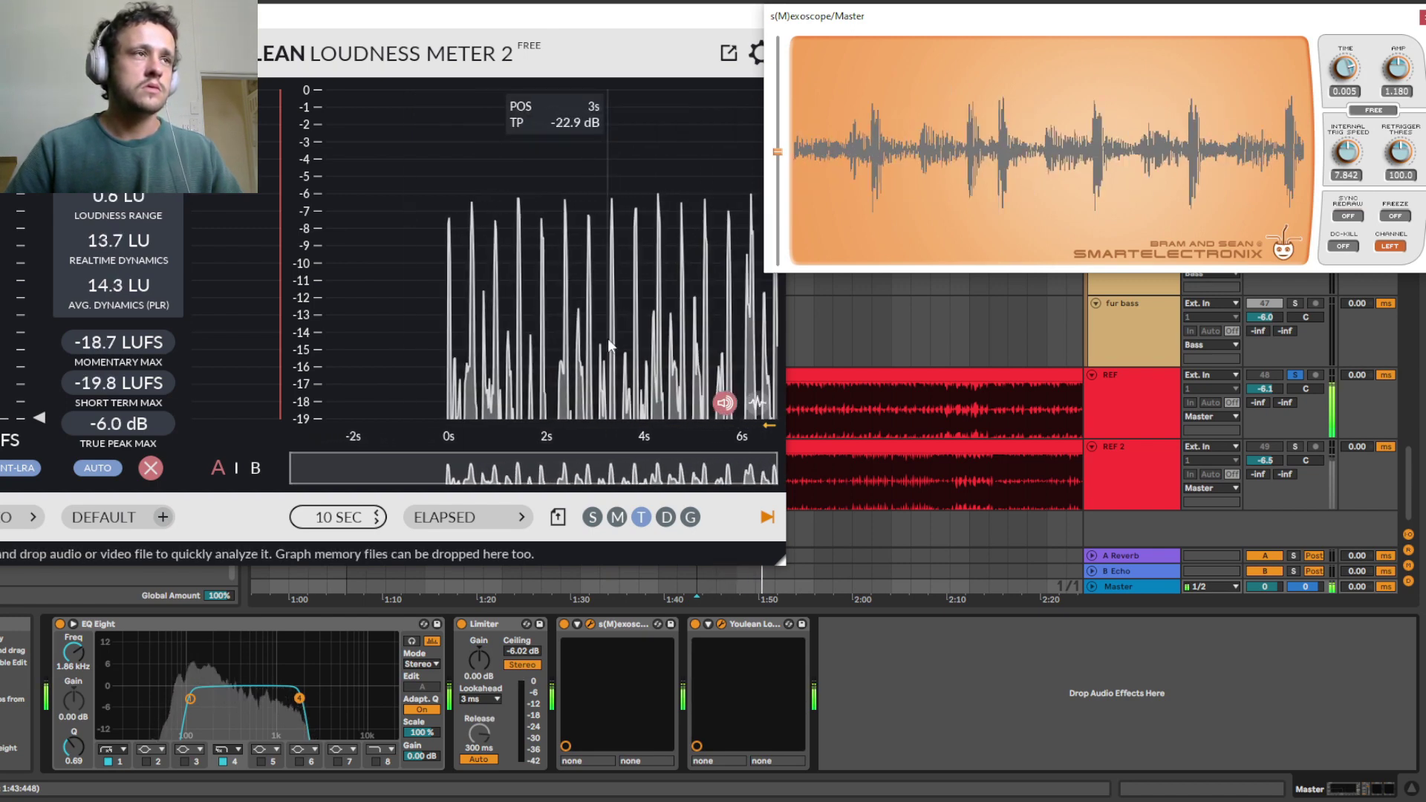
pyautogui.press('space')
pyautogui.press('space')
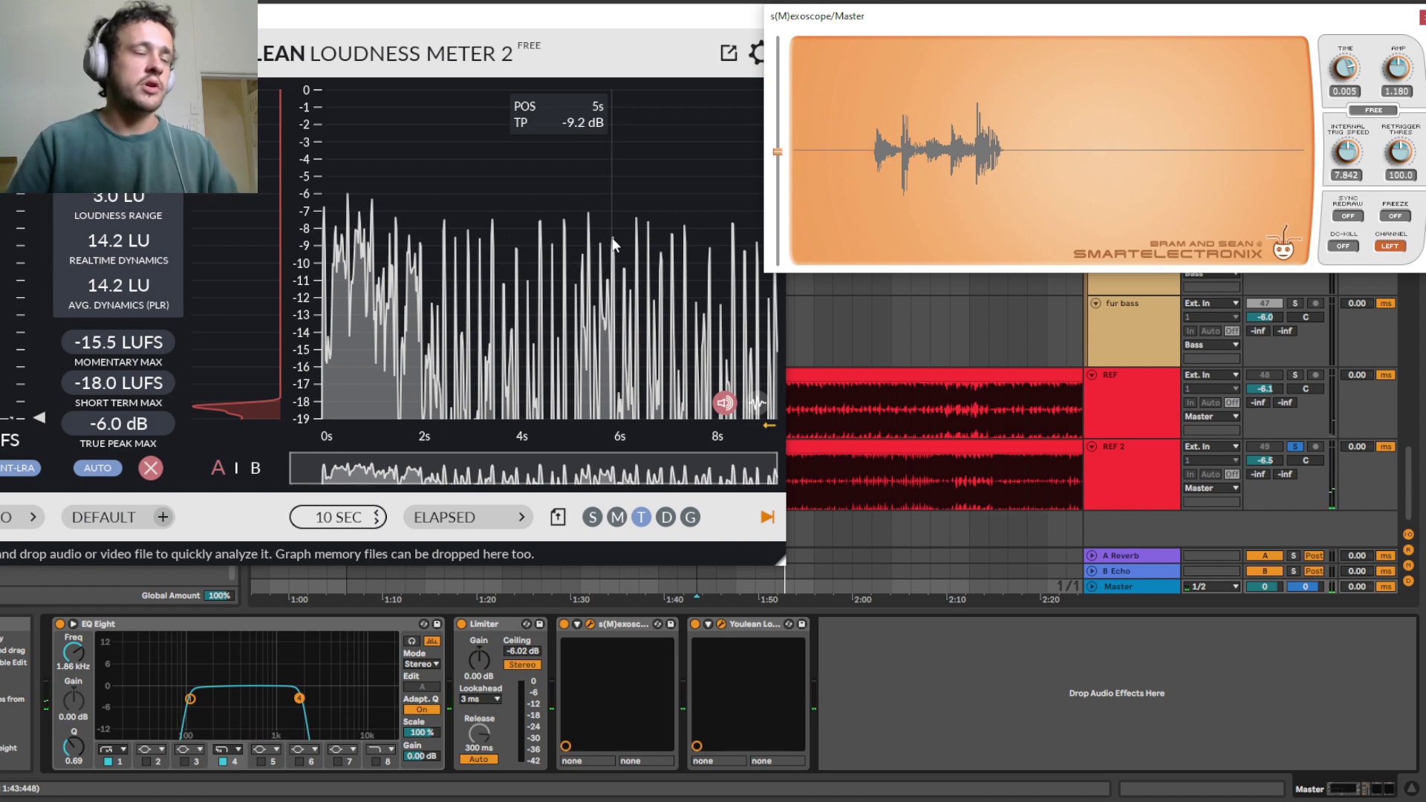
pyautogui.press('space')
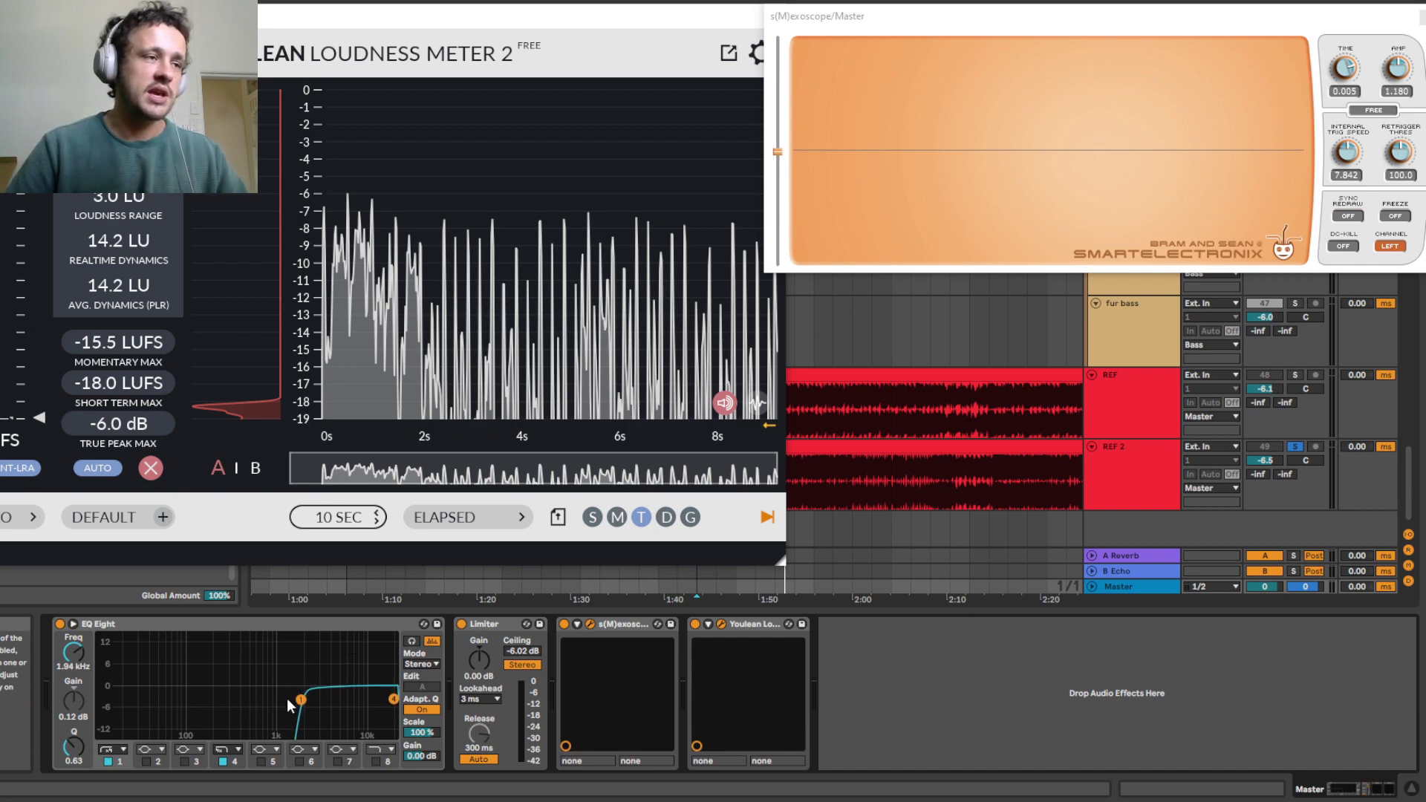
# Play and twice restart the track from the start marker to measure the highs in Youlean
pyautogui.press('space')
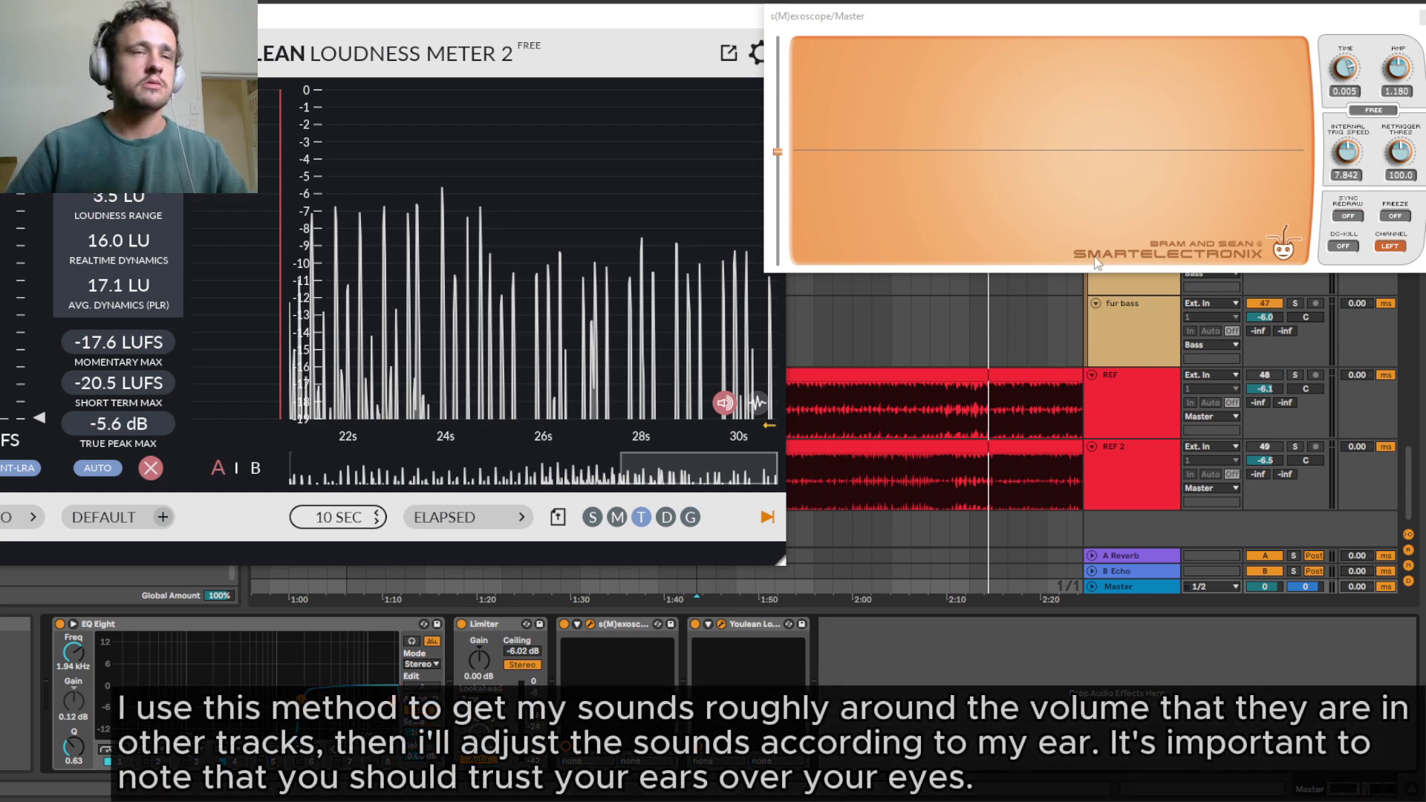
pyautogui.press('space')
pyautogui.press('space')
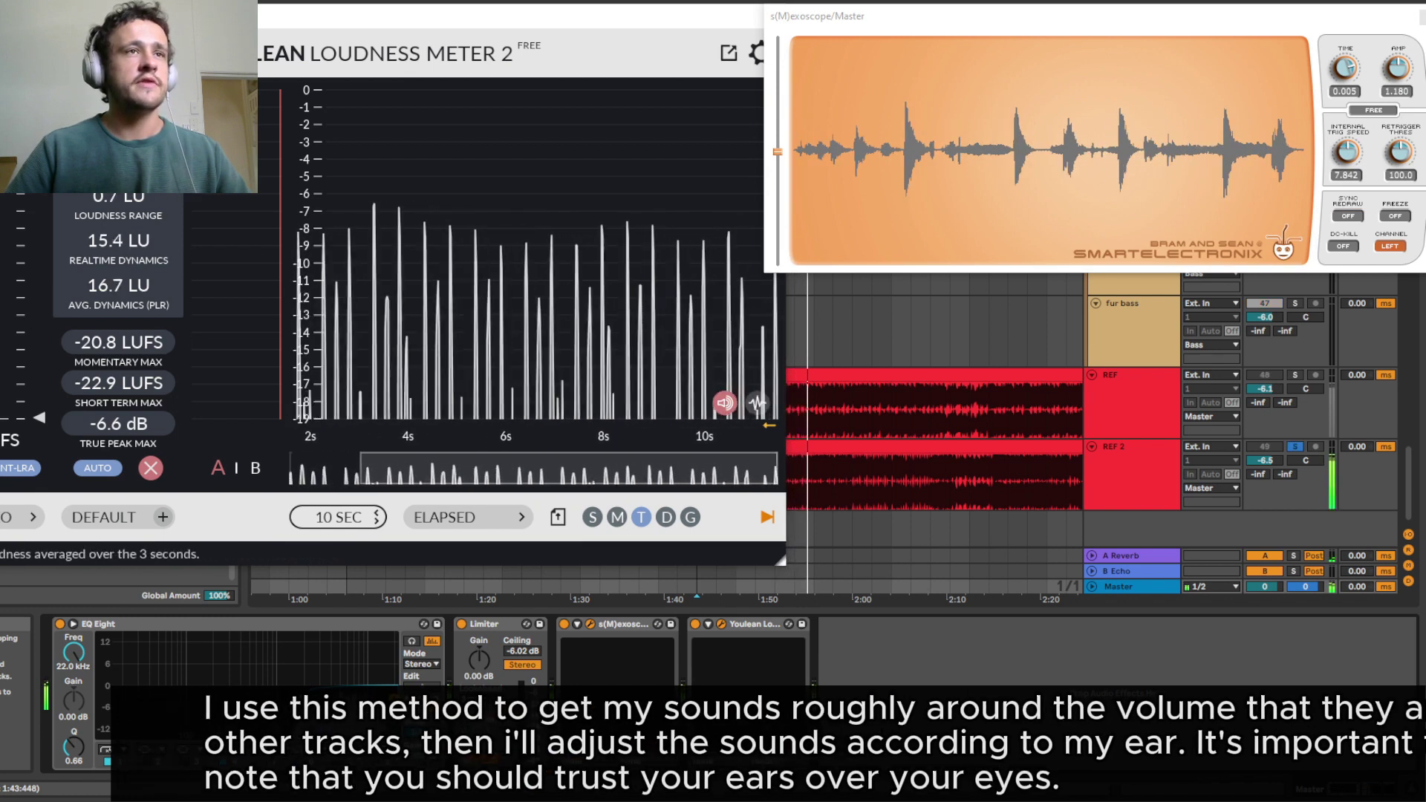
pyautogui.press('space')
pyautogui.press('space')
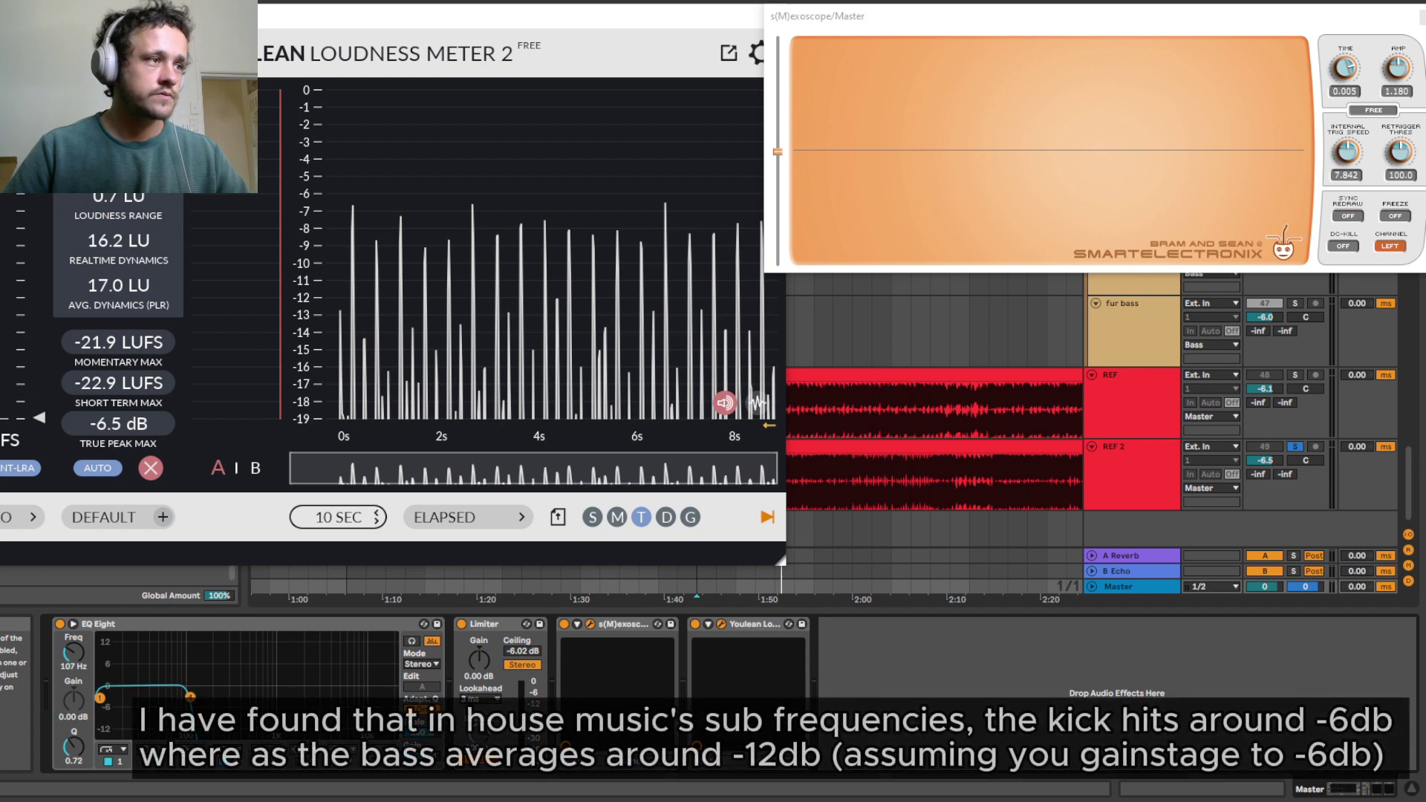
# Restart playback three times to measure the reference, and shift the s(M)exoscope window further left
pyautogui.press('space')
pyautogui.press('space')
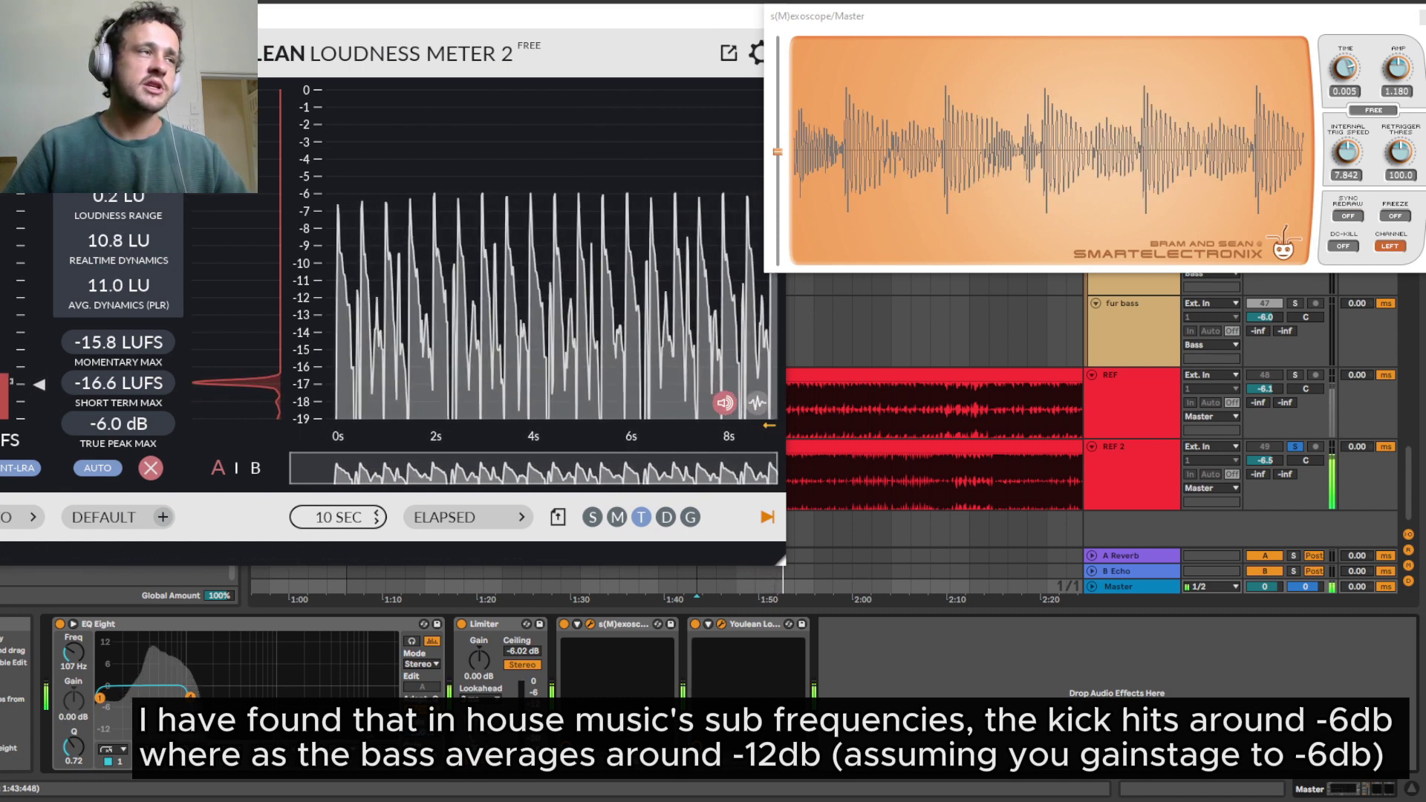
pyautogui.press('space')
pyautogui.press('space')
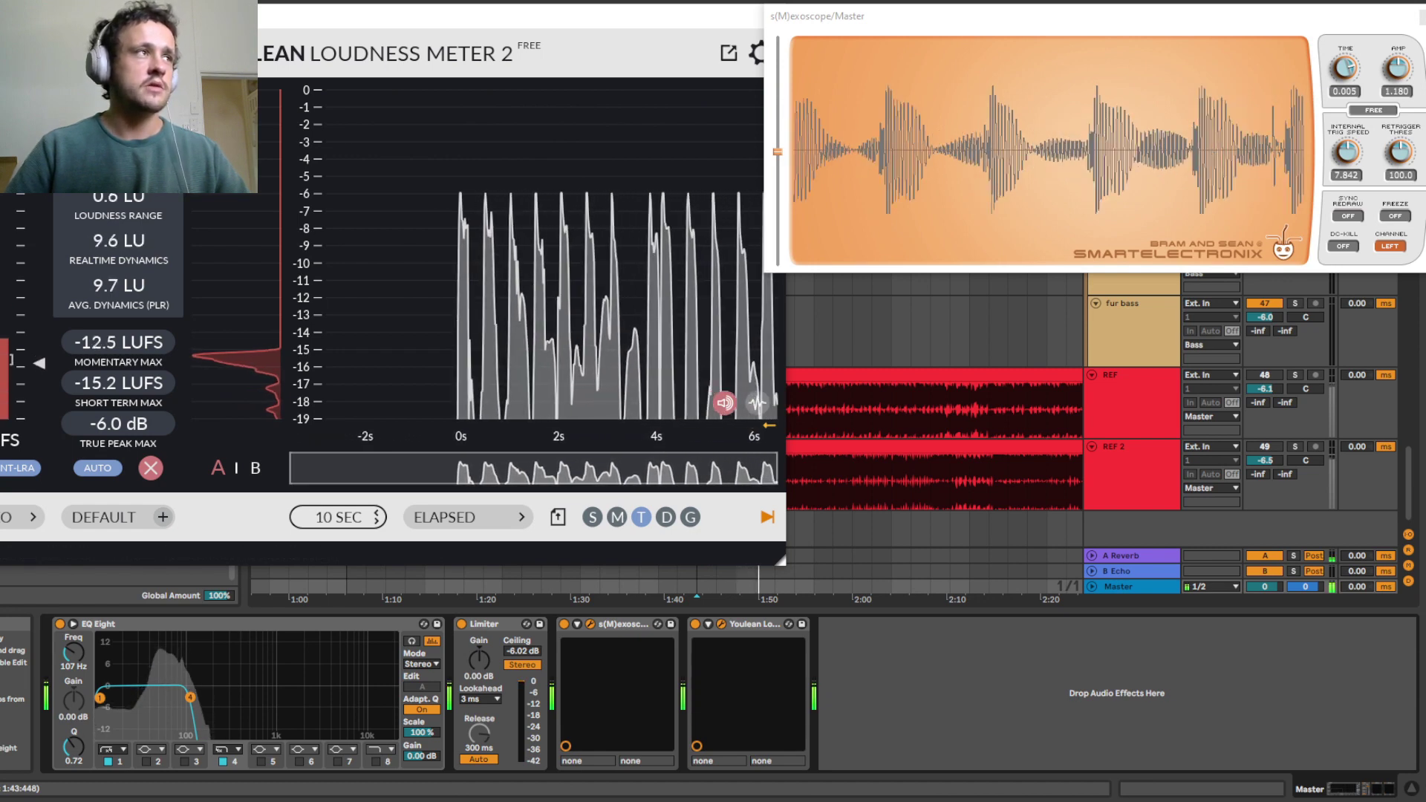
pyautogui.press('space')
pyautogui.press('space')
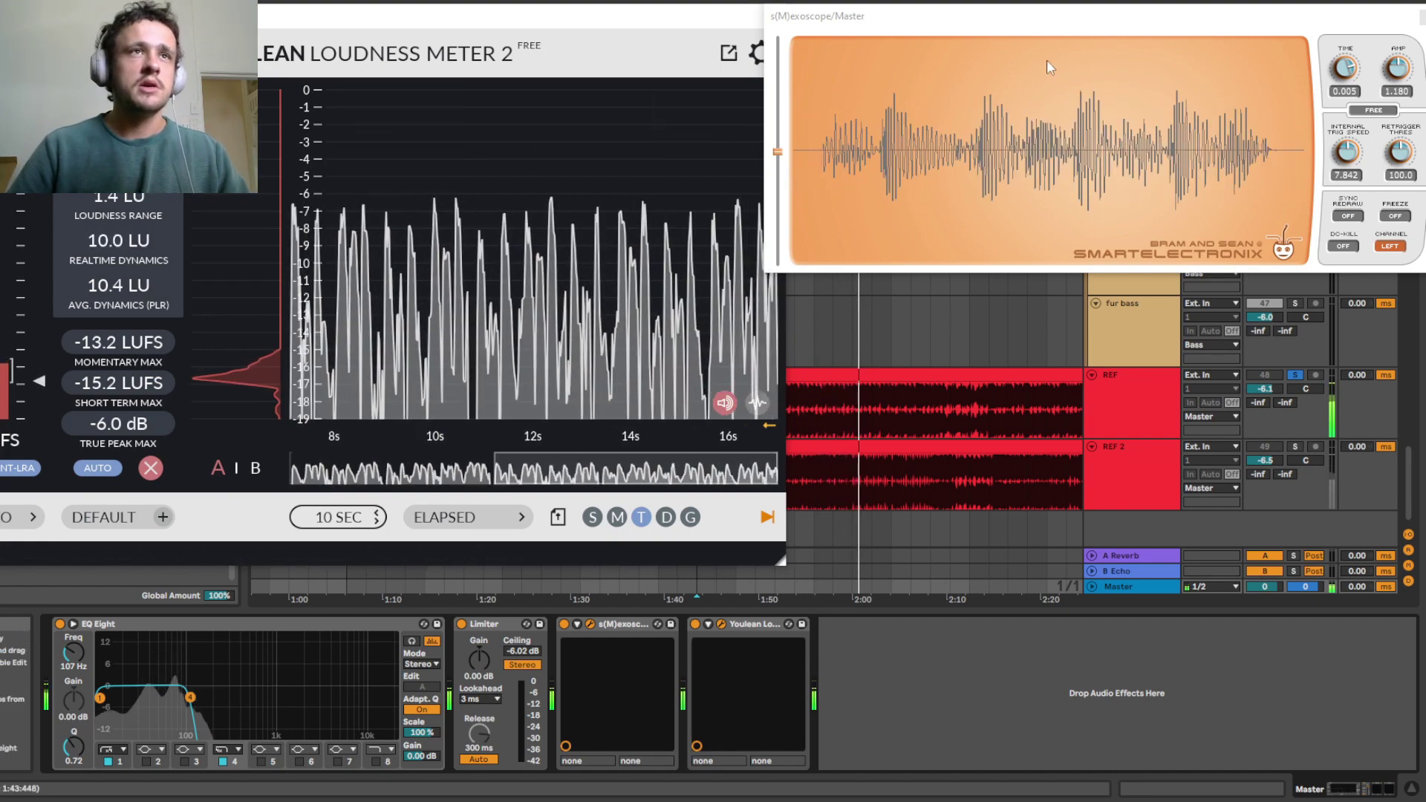
pyautogui.moveTo(1047, 21); pyautogui.dragTo(968, 25)
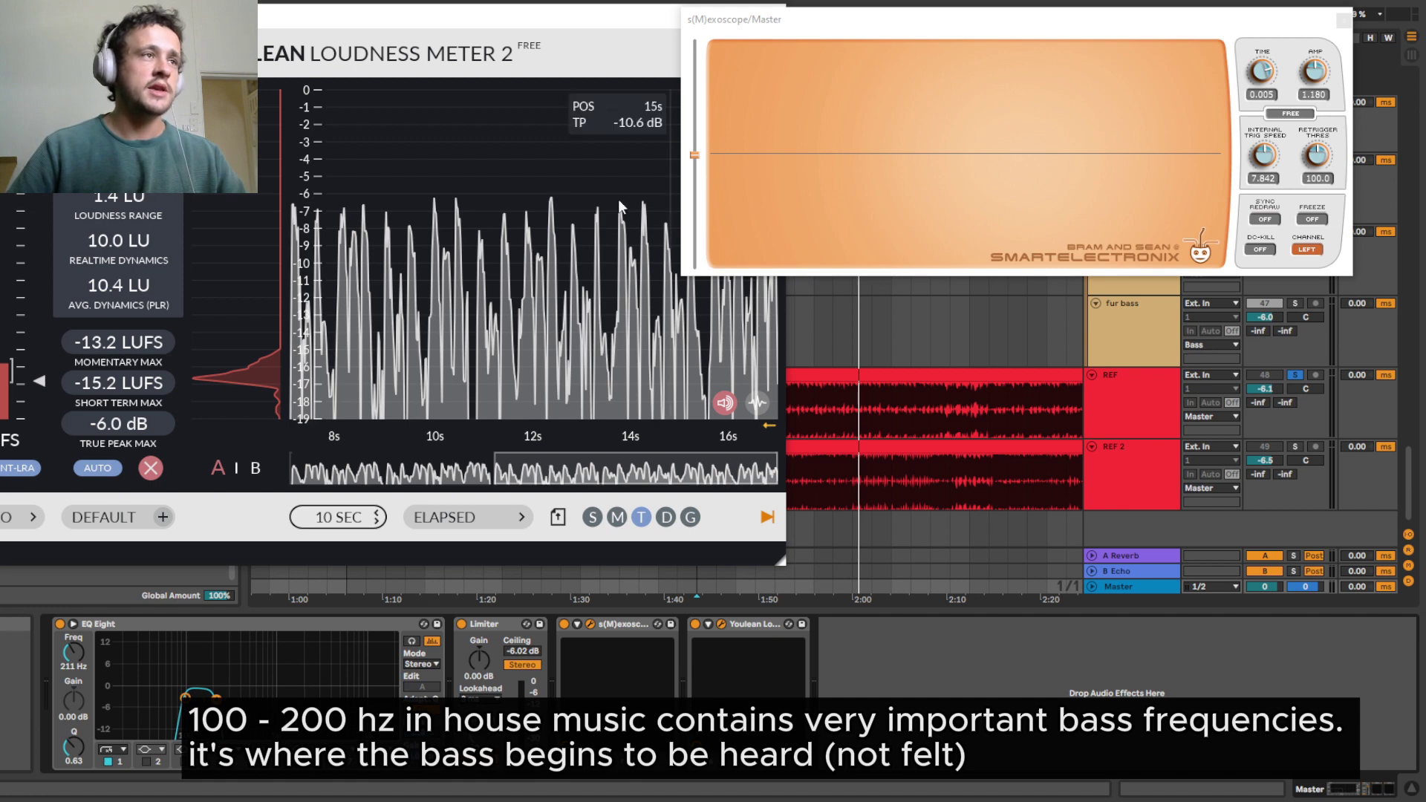
# Unsolo REF to play the own mix, then bring Youlean and s(M)exoscope to the front
pyautogui.press('space')
pyautogui.press('space')
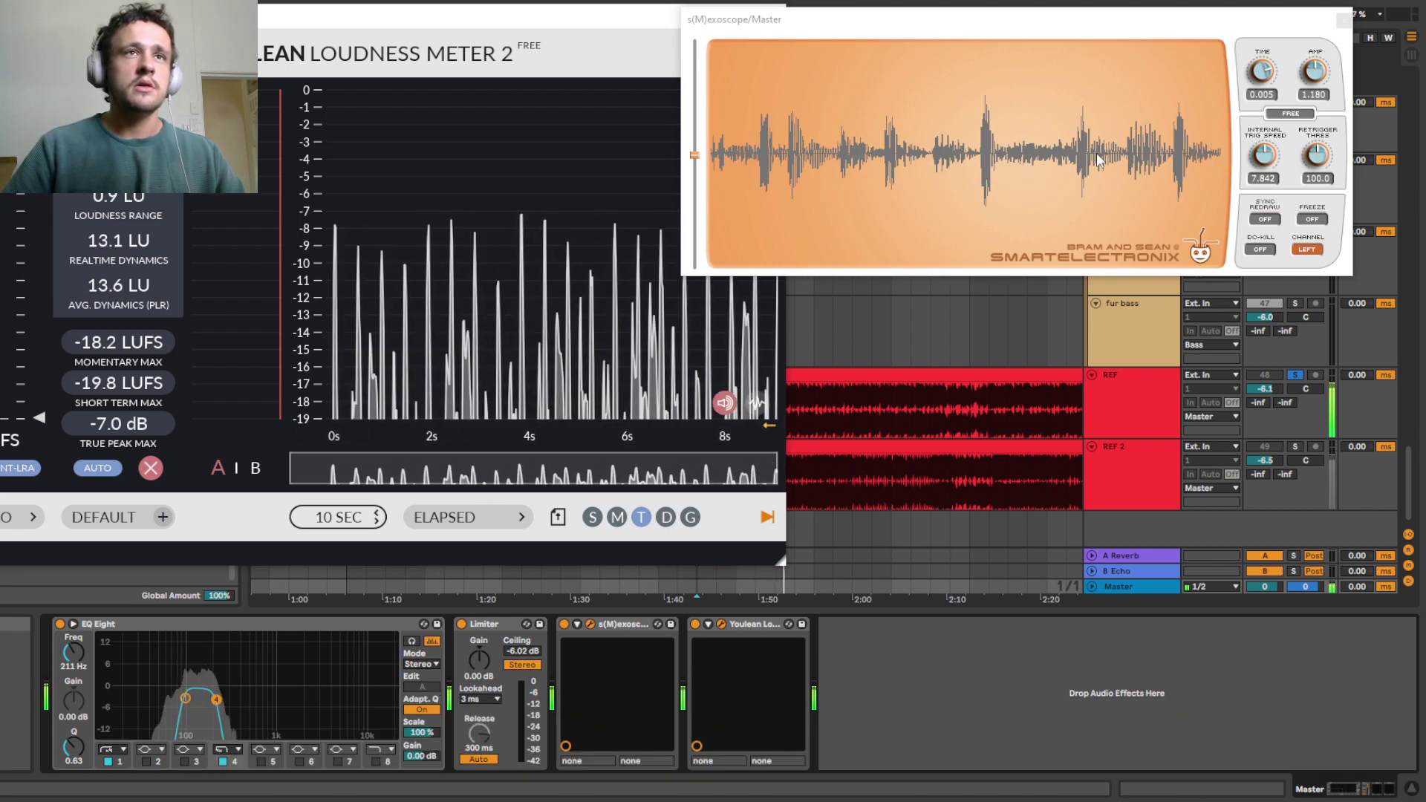
pyautogui.press('s')
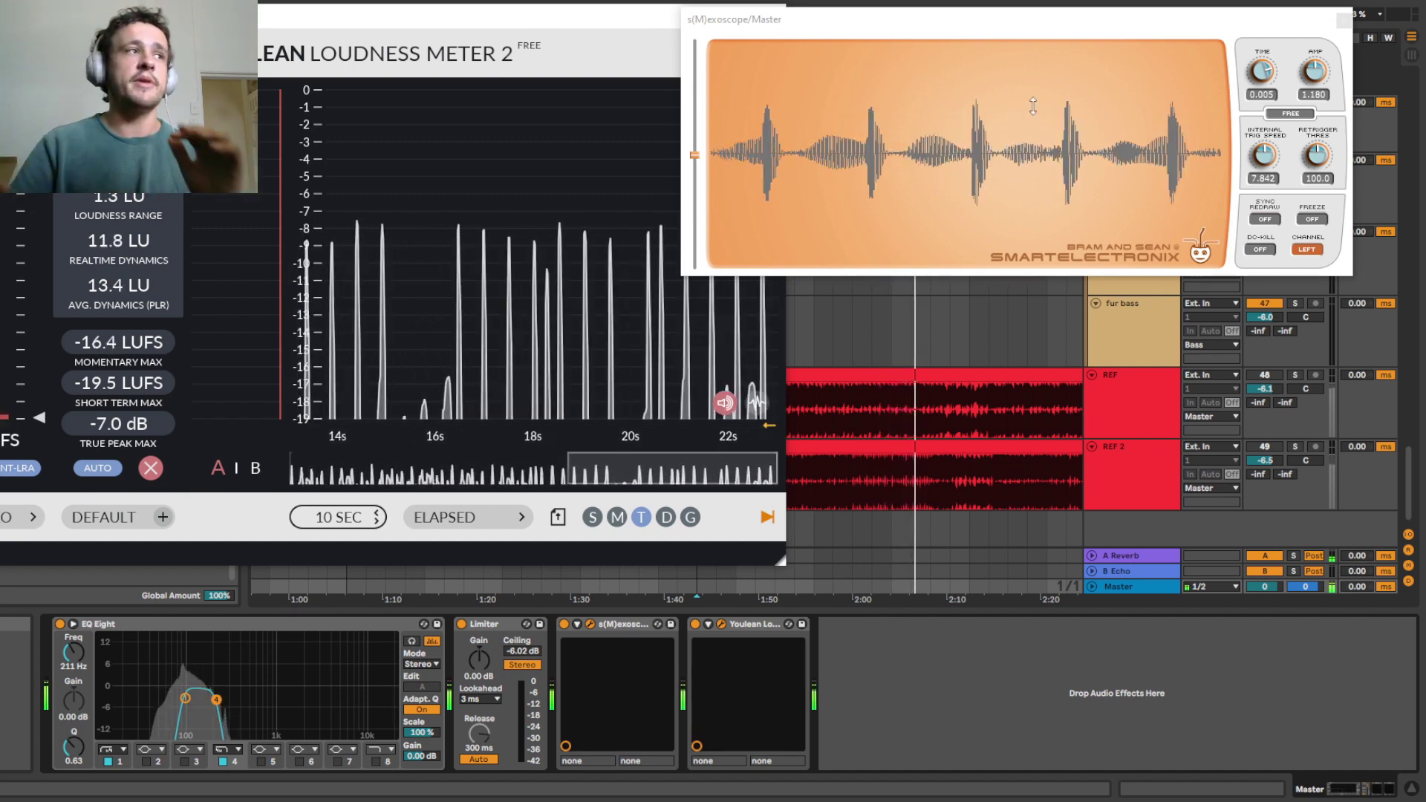
pyautogui.click(669, 149)
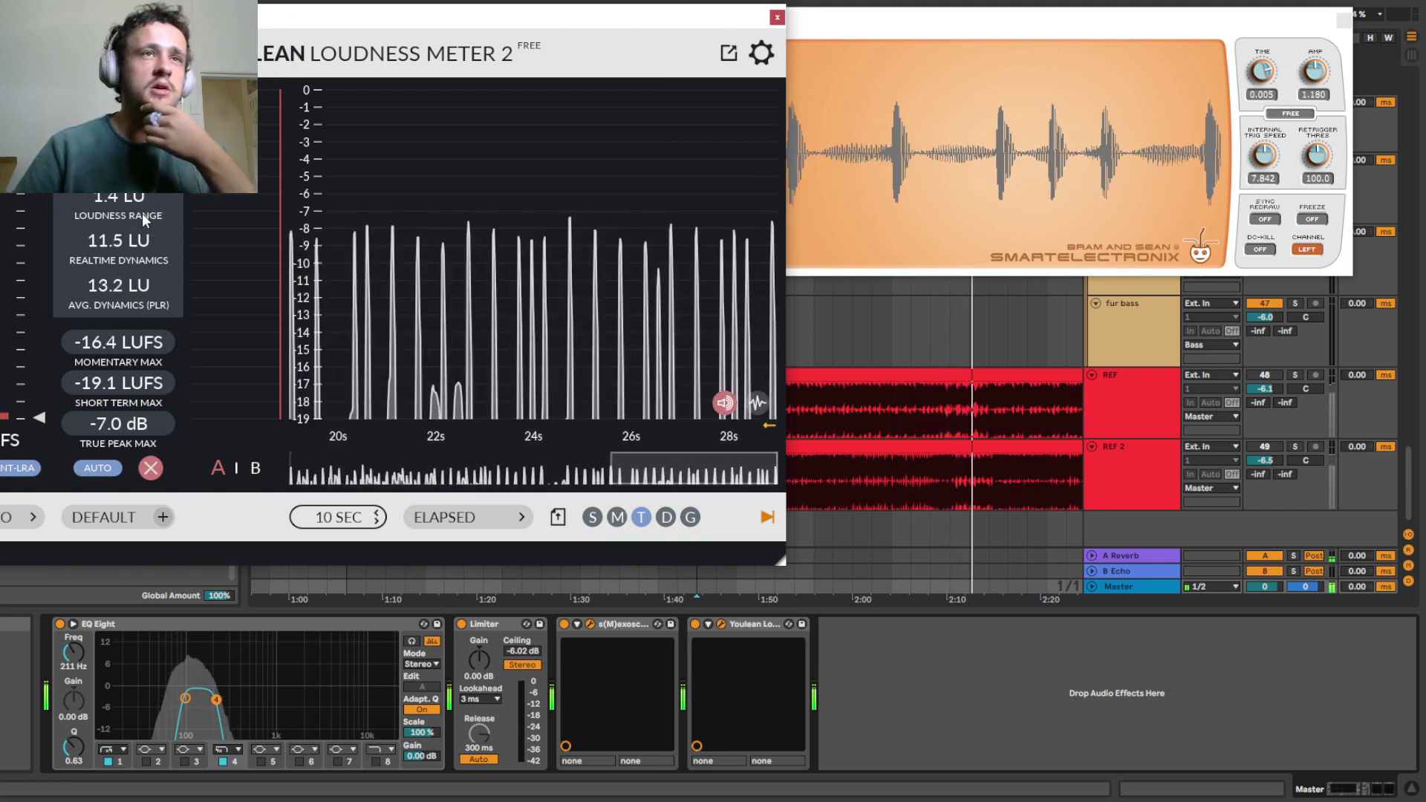
pyautogui.click(891, 125)
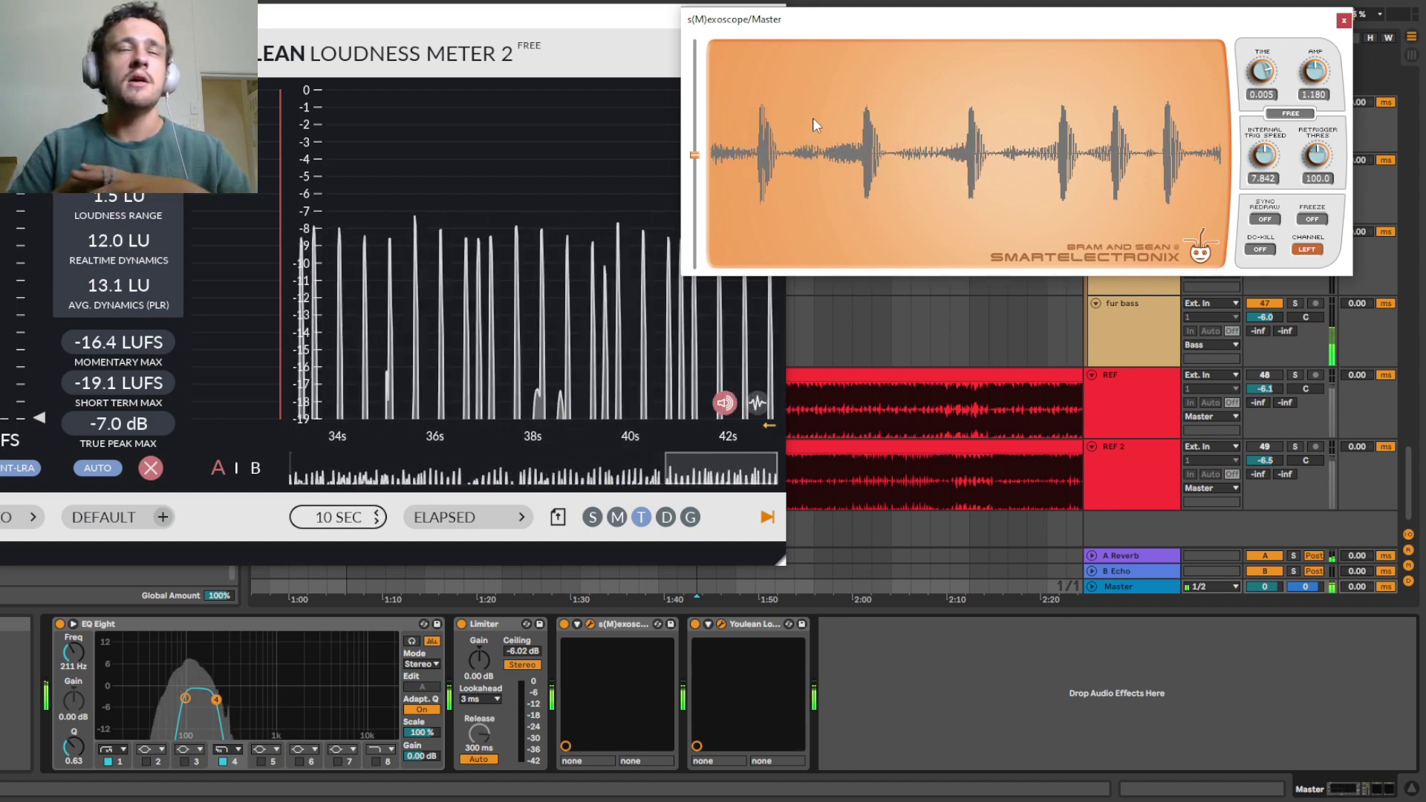
# Nudge the EQ Eight upper cutoff to 225 Hz and jump playback back to about 1:40
pyautogui.click(221, 700)
pyautogui.moveTo(220, 700)
pyautogui.mouseDown()
pyautogui.moveTo(269, 698)
pyautogui.moveTo(201, 699)
pyautogui.mouseUp()
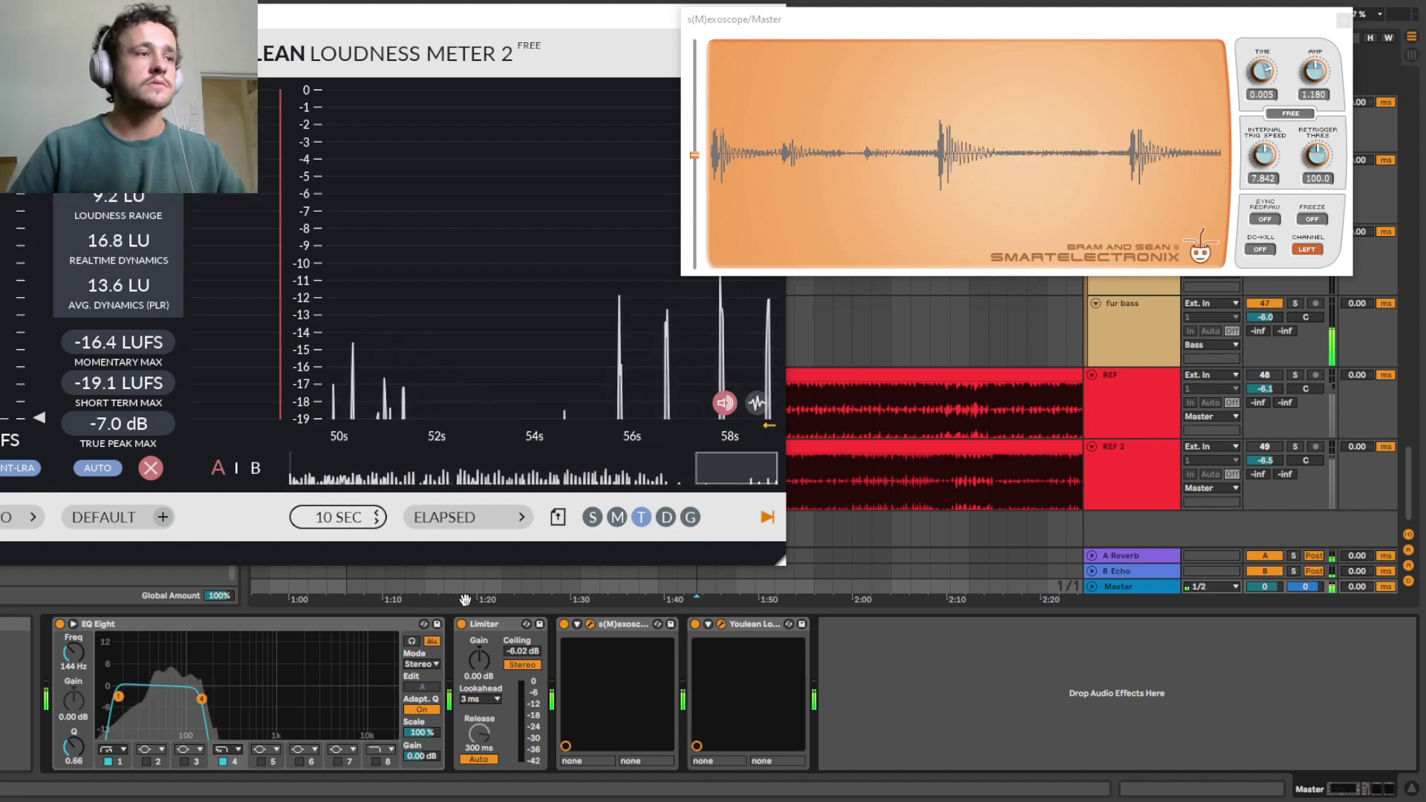
pyautogui.click(702, 588)
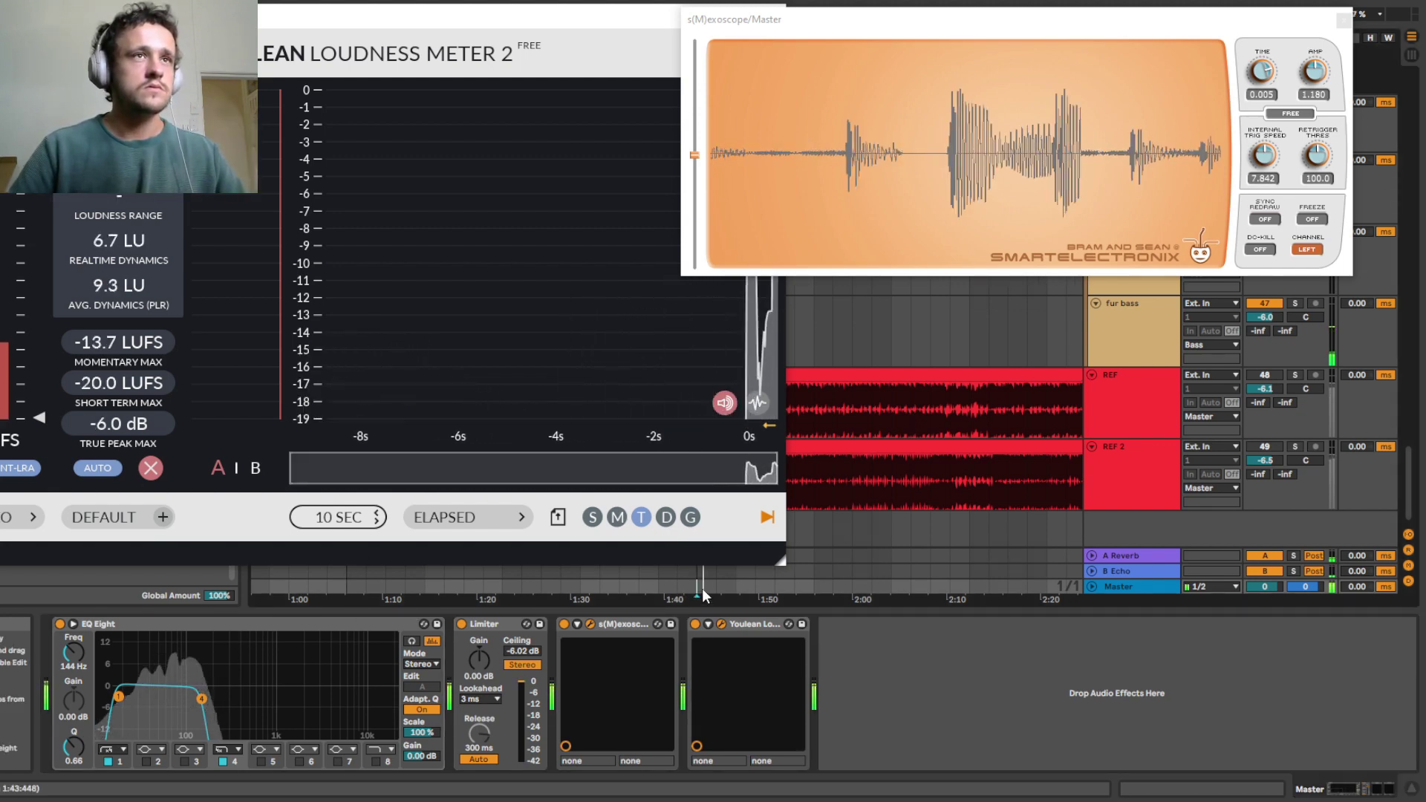